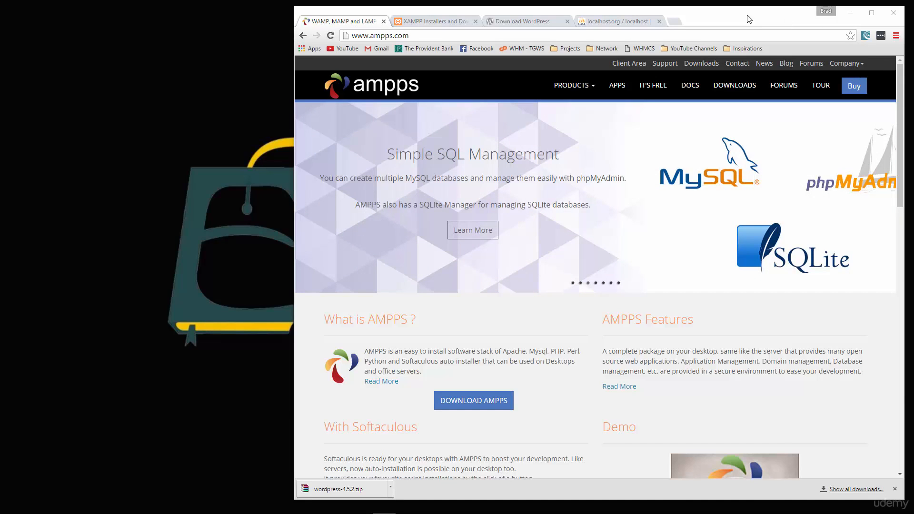
# Step: Compare the XAMPP installers and AMPPS downloads pages, then close the XAMPP tab
pyautogui.click(432, 23)
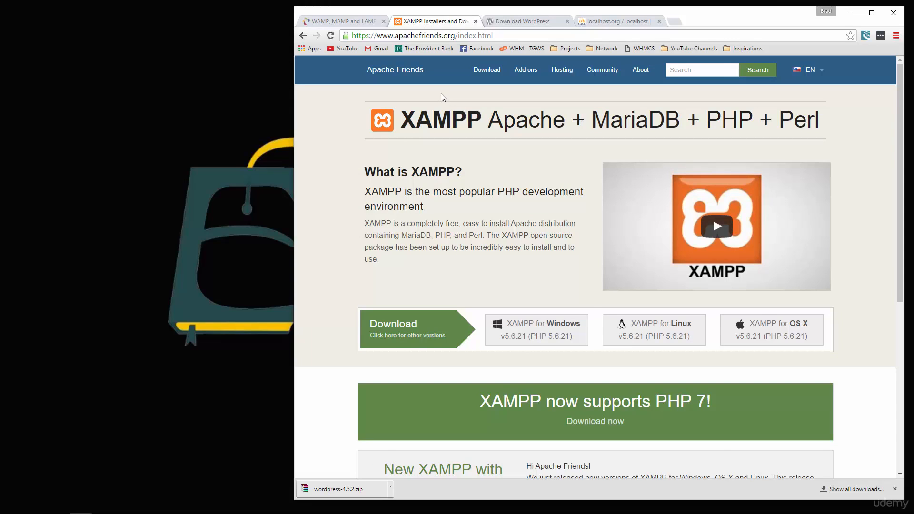
pyautogui.click(358, 23)
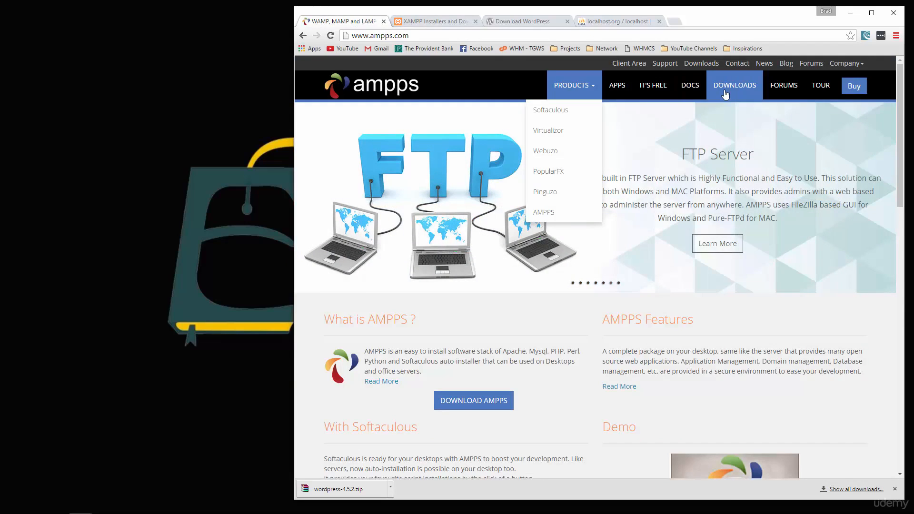
pyautogui.click(726, 93)
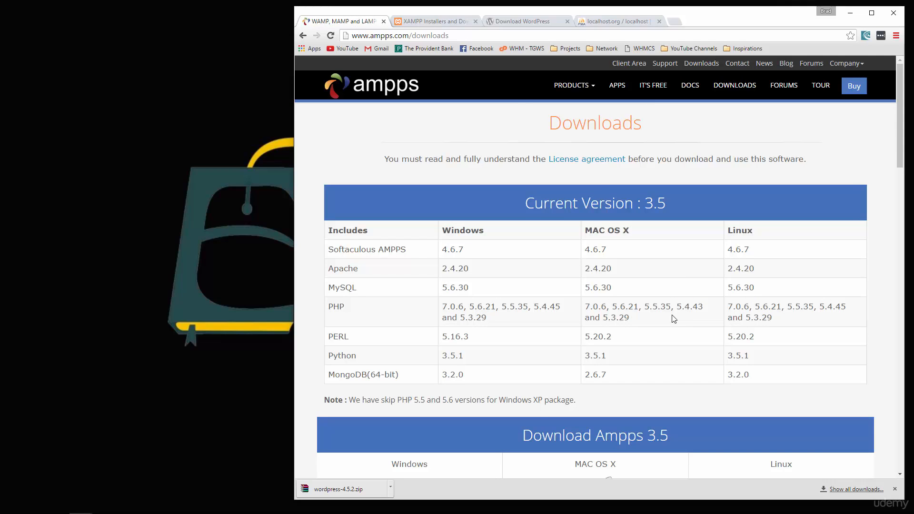
pyautogui.click(384, 22)
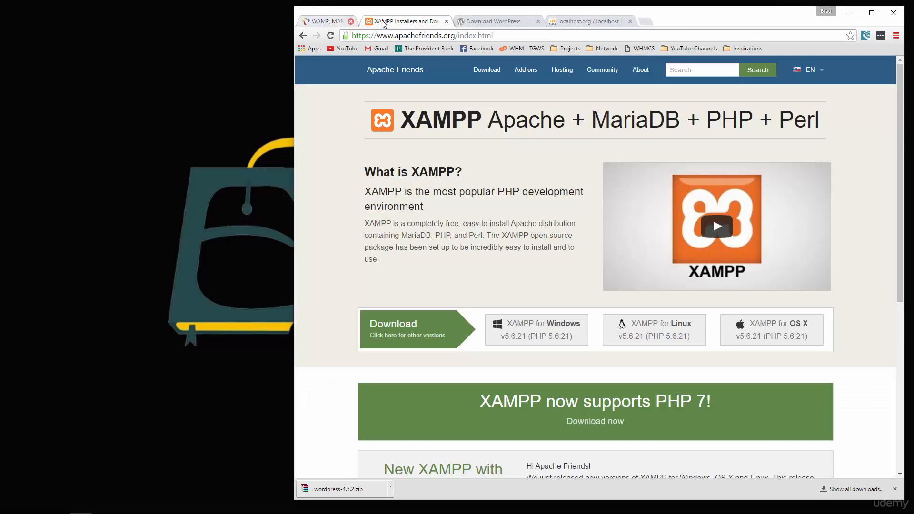
pyautogui.click(384, 22)
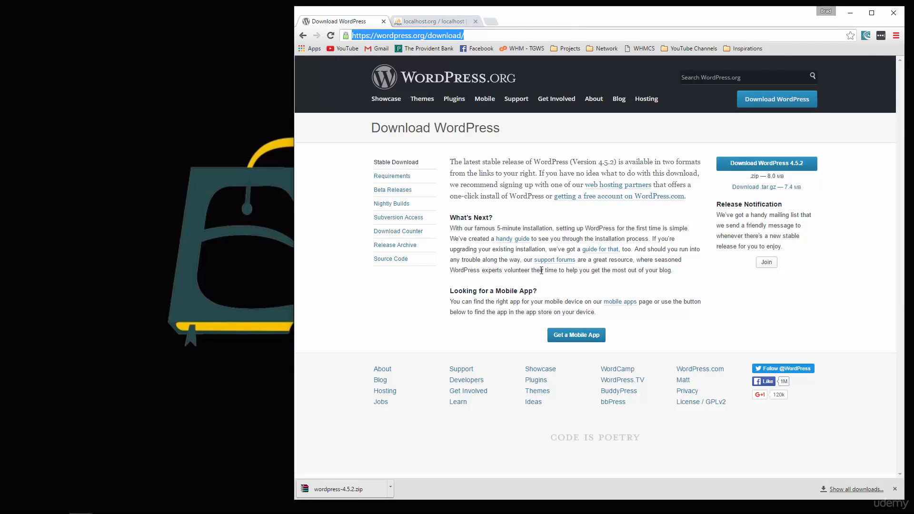
# Step: Download and save the WordPress 4.5.2 zip file
pyautogui.click(391, 325)
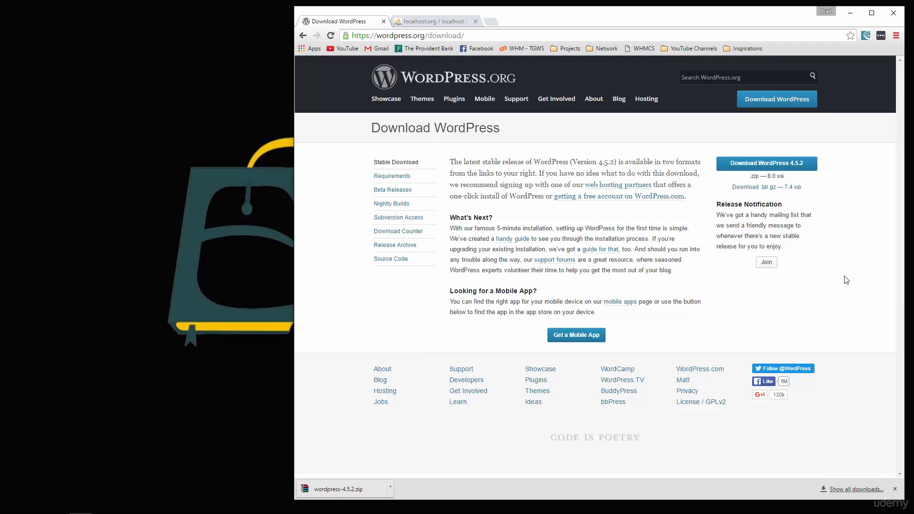
pyautogui.click(772, 169)
pyautogui.click(716, 247)
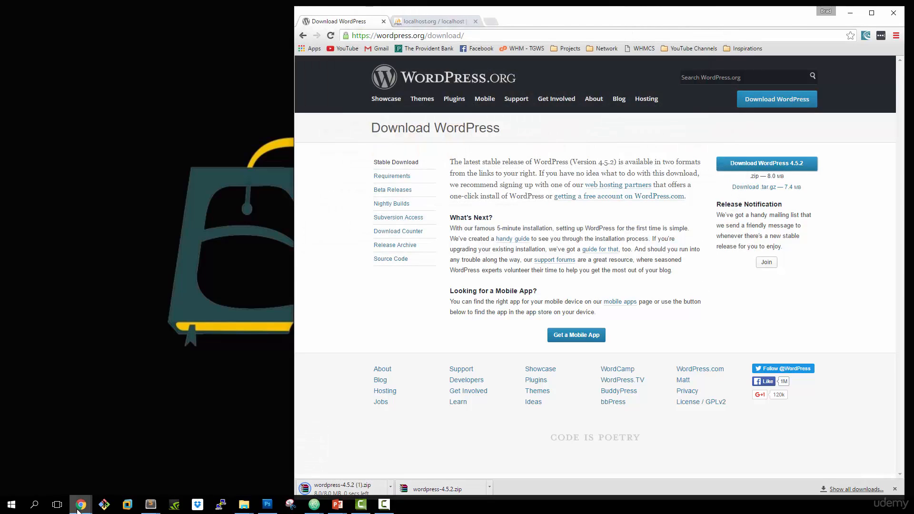
# Step: Move the File Explorer window over the browser and open Local Disk (C:)
pyautogui.moveTo(242, 505)
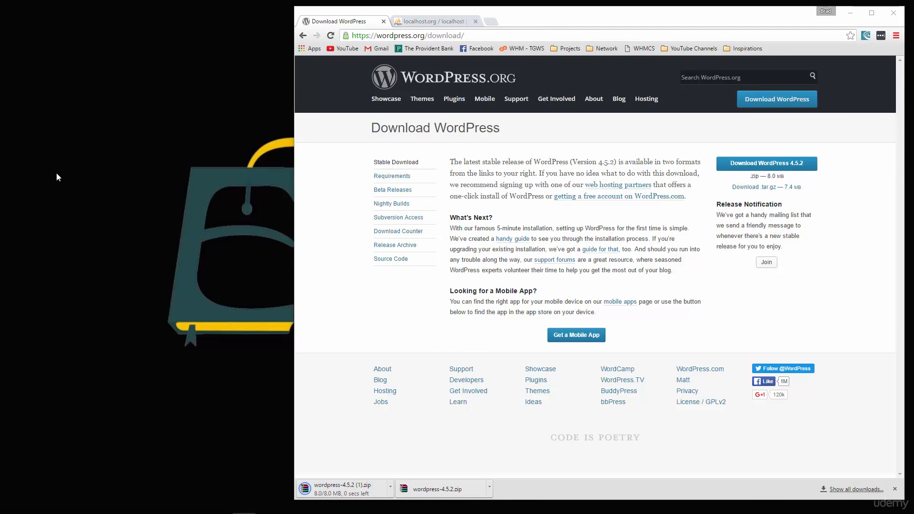
pyautogui.moveTo(56, 174); pyautogui.dragTo(592, 149)
pyautogui.click(153, 251)
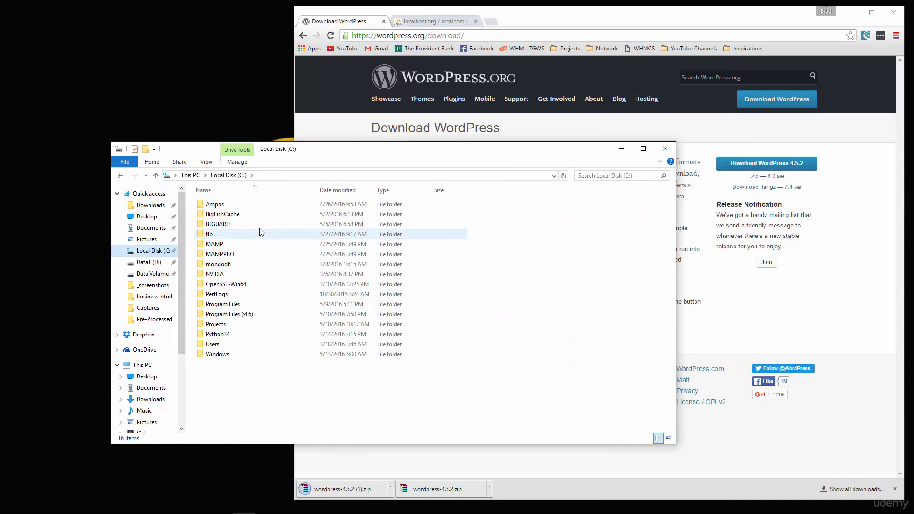
# Step: Open the C:\Ampps\www folder
pyautogui.doubleClick(210, 204)
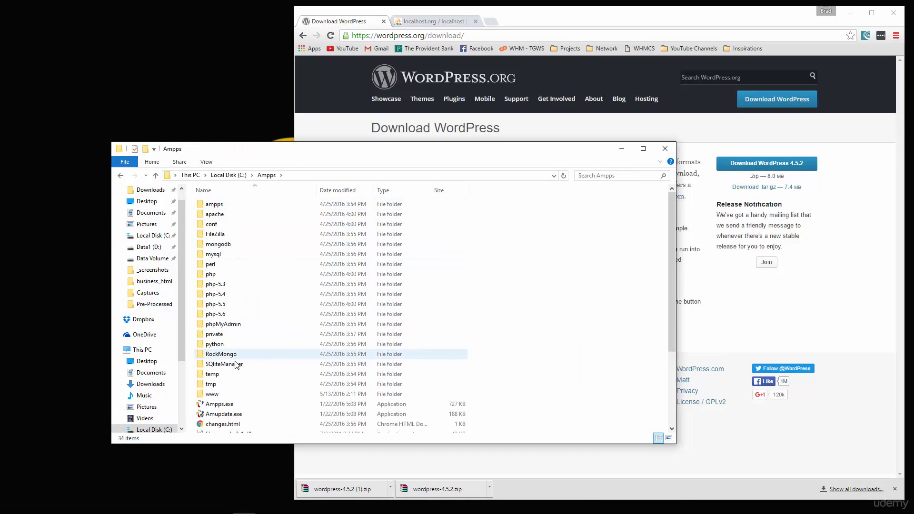
pyautogui.moveTo(240, 244)
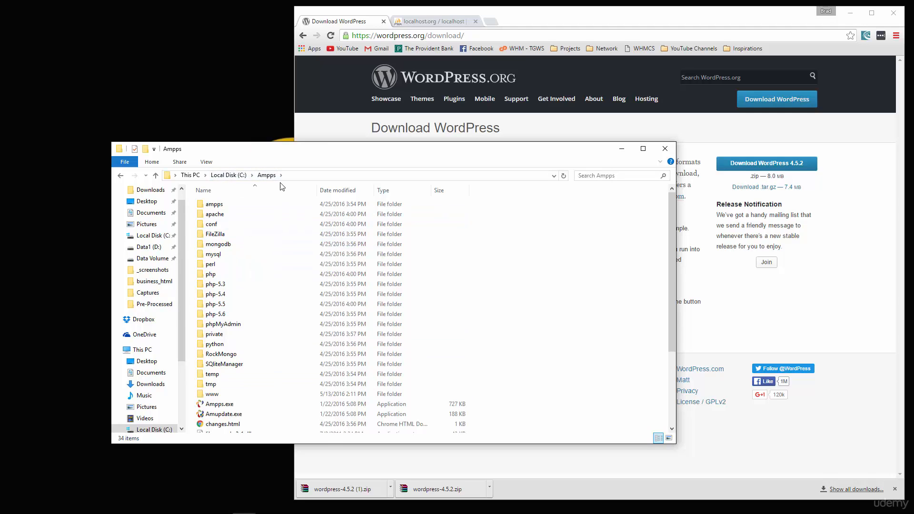
pyautogui.click(214, 396)
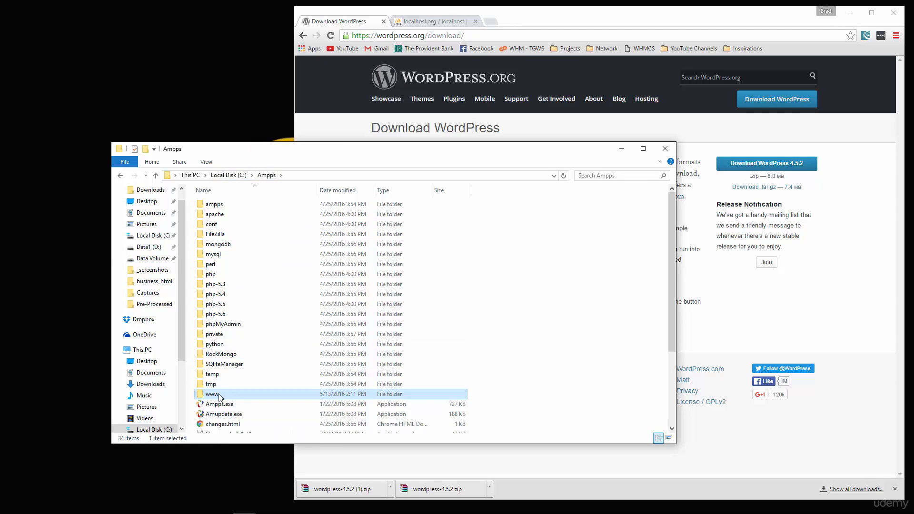
pyautogui.doubleClick(223, 396)
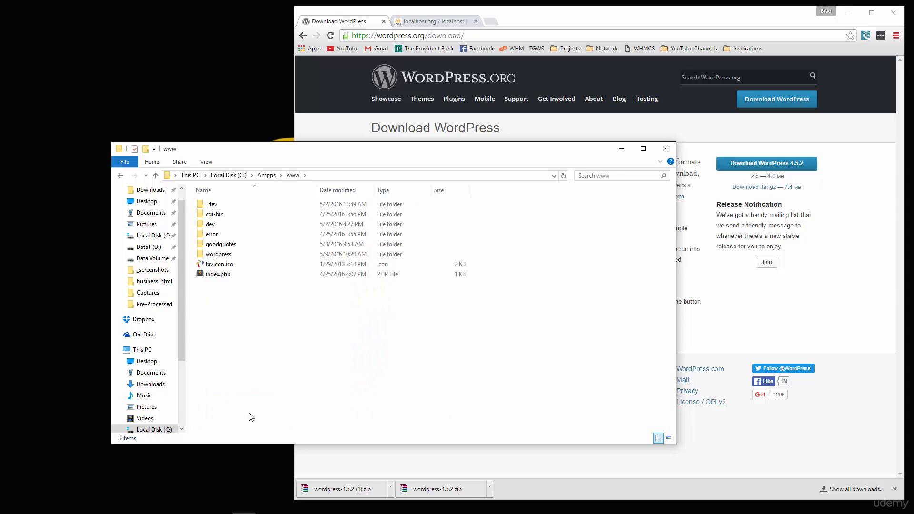
# Step: Create and open a new wpthemes folder in www, and open Downloads in a second window
pyautogui.rightClick(285, 343)
pyautogui.moveTo(356, 487)
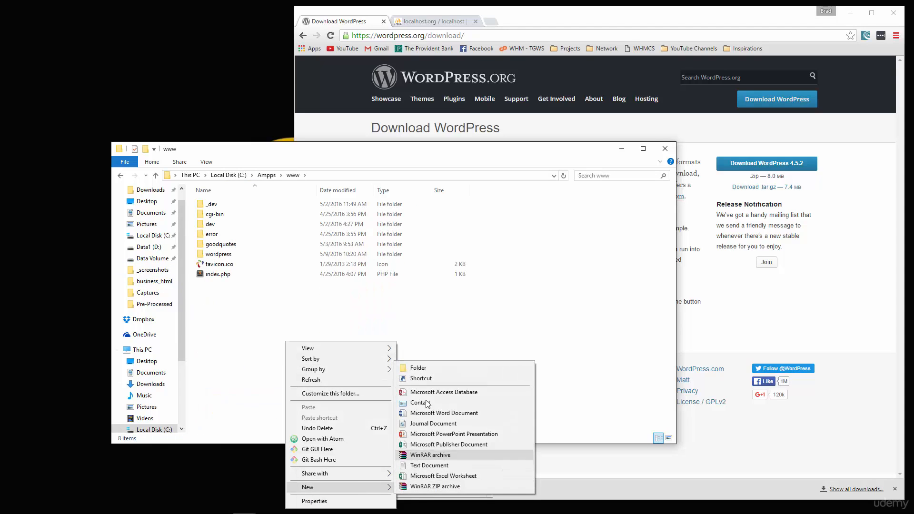
pyautogui.click(421, 368)
pyautogui.write('wpt')
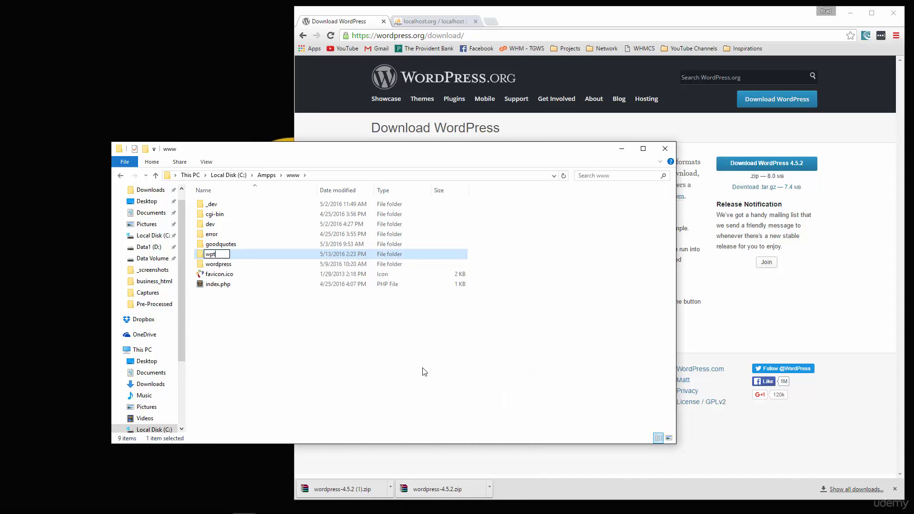
pyautogui.write('hemes')
pyautogui.press('Return')
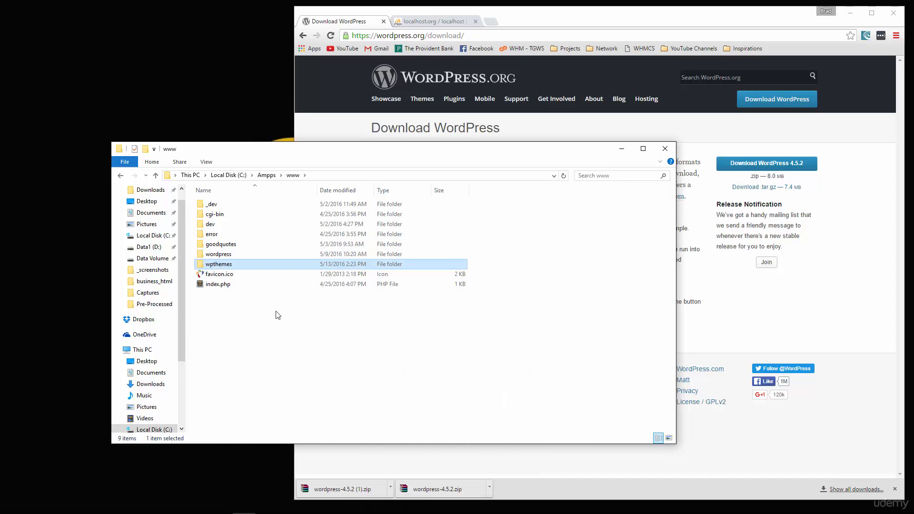
pyautogui.doubleClick(235, 263)
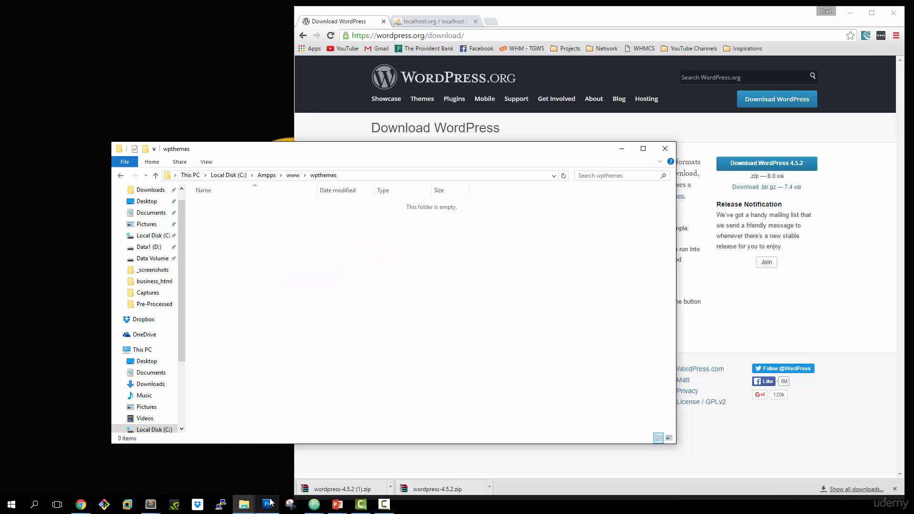
pyautogui.rightClick(245, 504)
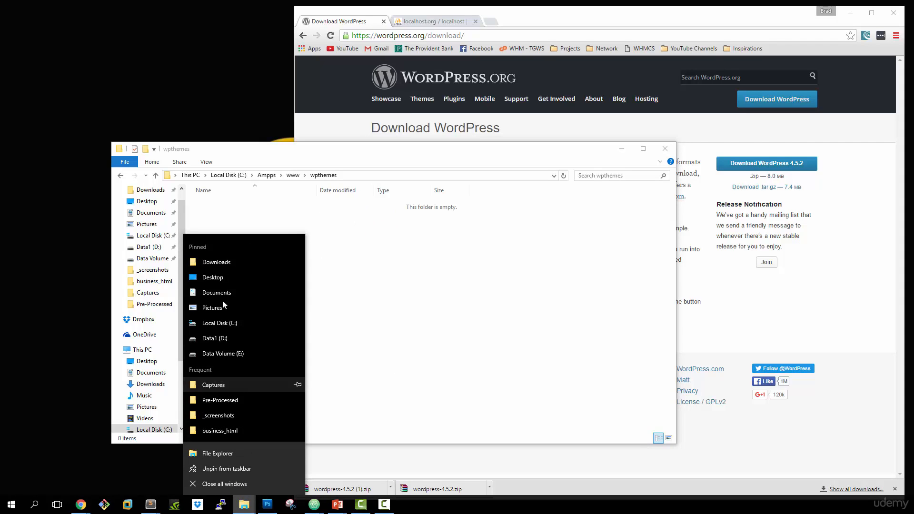
pyautogui.click(279, 261)
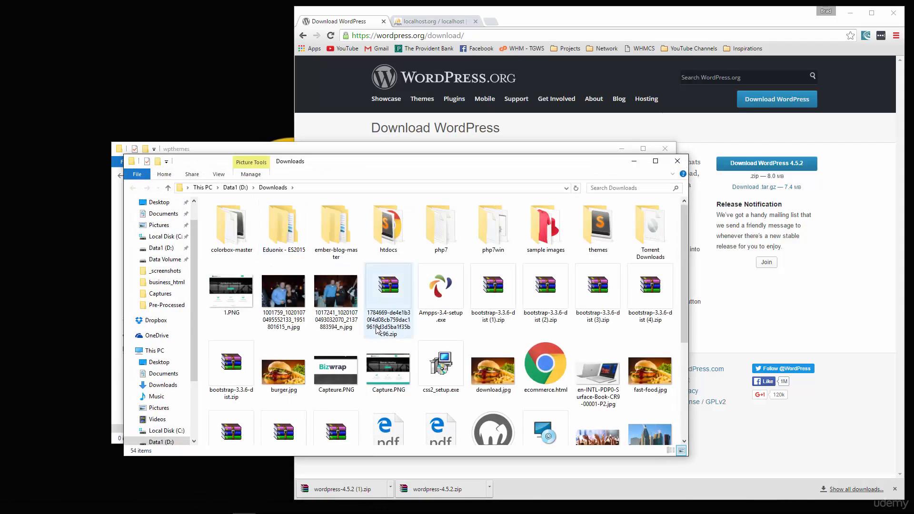
# Step: Extract the wordpress folder contents of wordpress-4.5.2 (1).zip into wpthemes using WinRAR
pyautogui.scroll(-4, 376, 330)
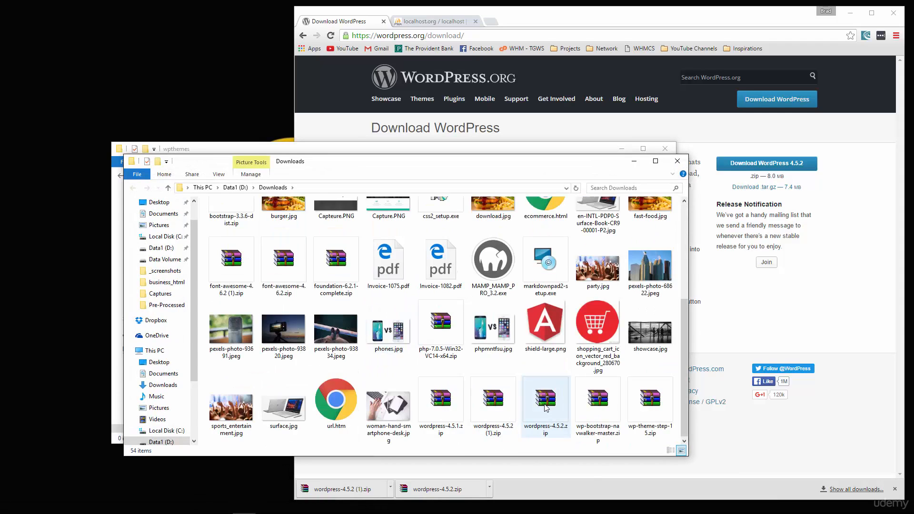
pyautogui.doubleClick(486, 409)
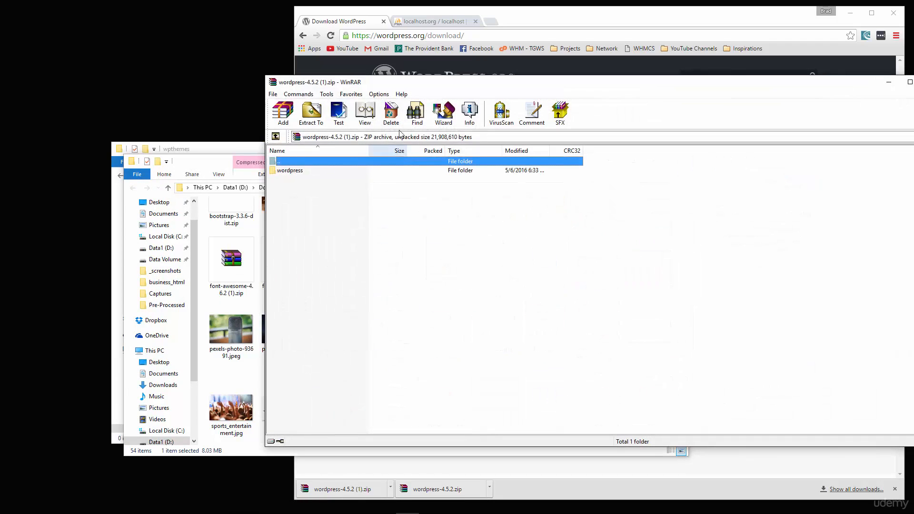
pyautogui.doubleClick(311, 171)
pyautogui.click(212, 163)
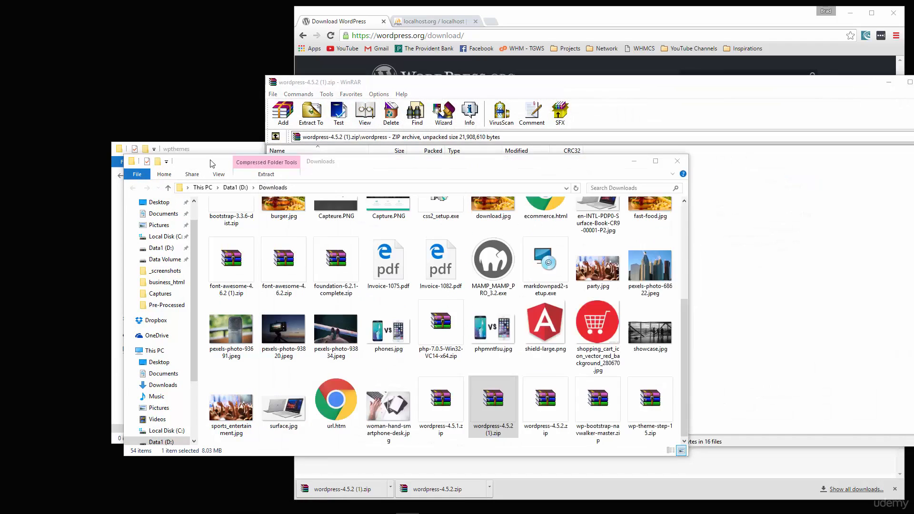
pyautogui.click(677, 161)
pyautogui.click(299, 170)
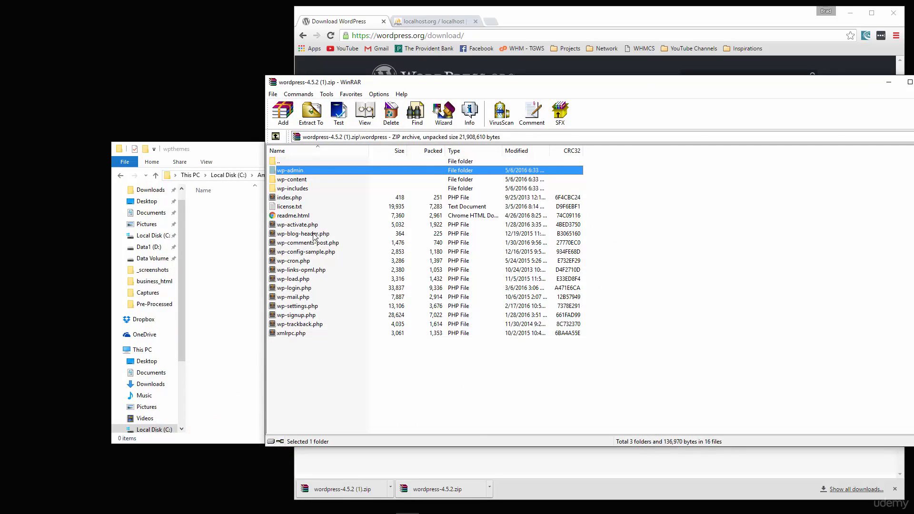
pyautogui.keyDown('shift'); pyautogui.click(307, 333); pyautogui.keyUp('shift')
pyautogui.moveTo(359, 284); pyautogui.dragTo(238, 284)
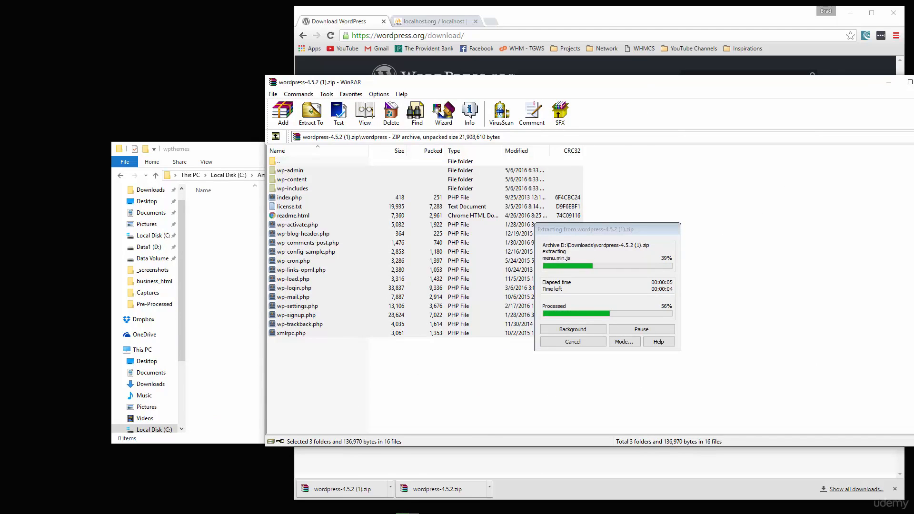
pyautogui.doubleClick(274, 82)
pyautogui.click(602, 376)
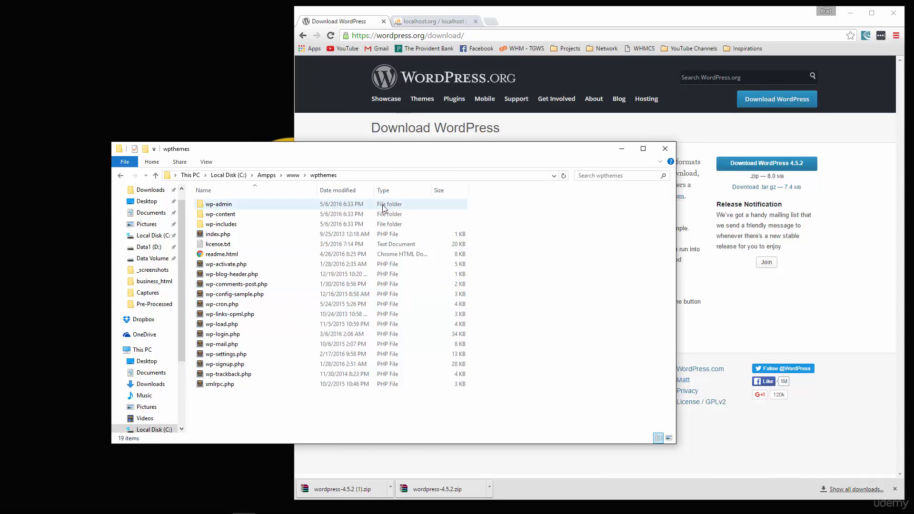
pyautogui.click(427, 23)
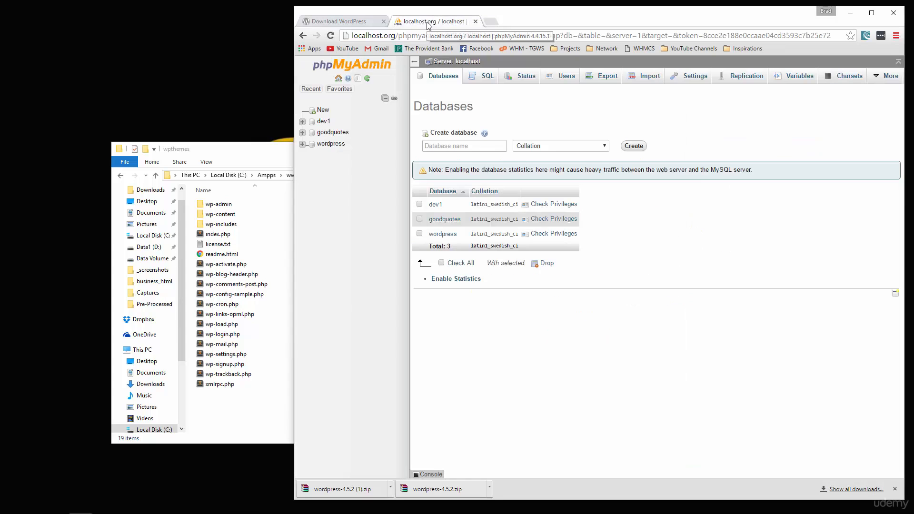
pyautogui.click(359, 35)
pyautogui.click(384, 35)
pyautogui.moveTo(393, 35); pyautogui.dragTo(381, 38)
pyautogui.doubleClick(429, 36)
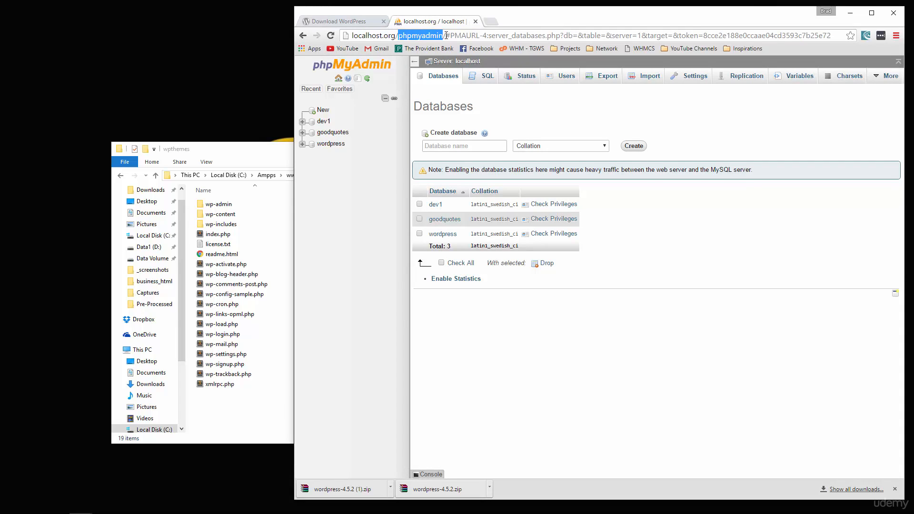
pyautogui.tripleClick(466, 36)
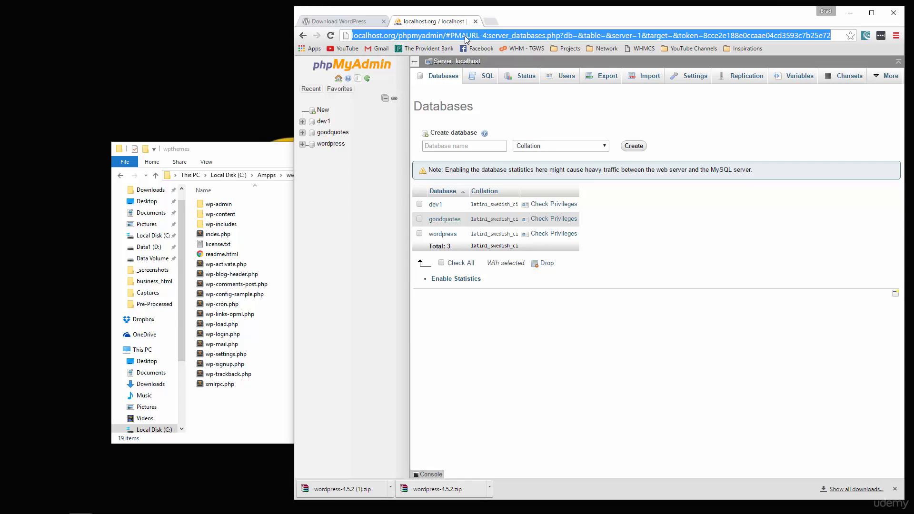
pyautogui.write('http://')
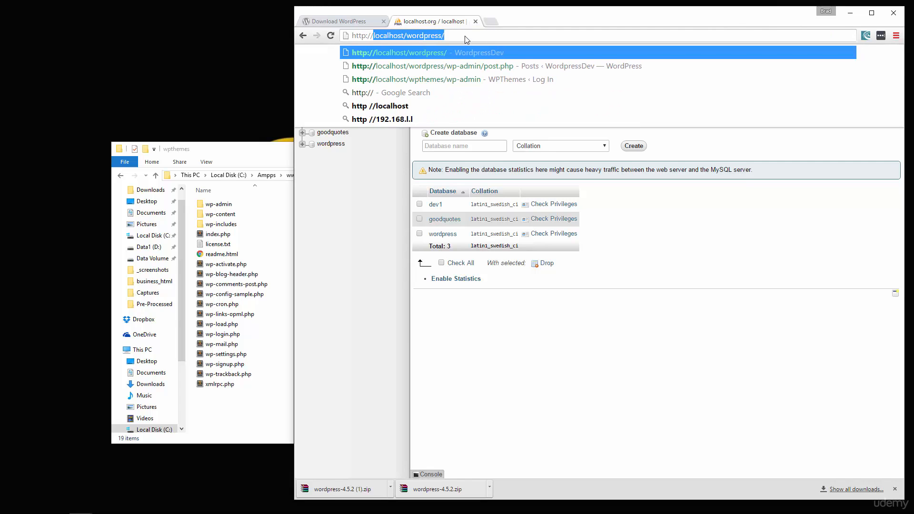
pyautogui.write('localhost')
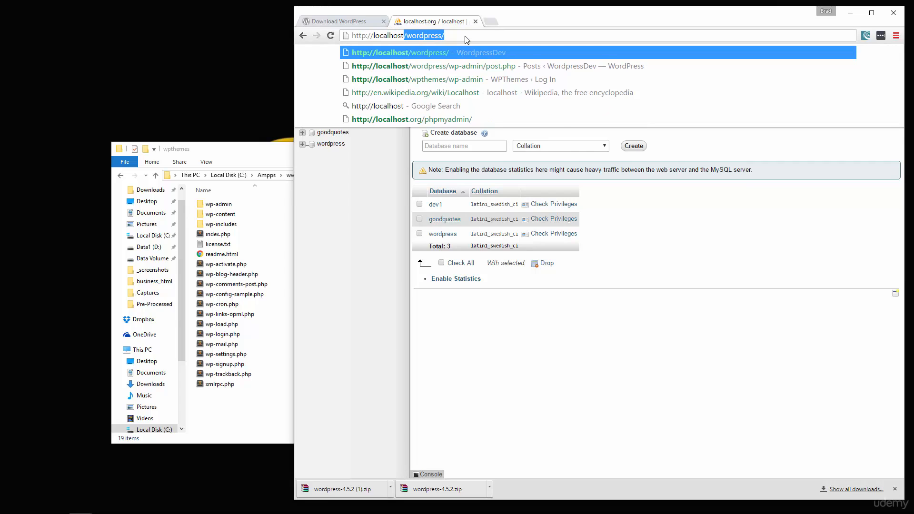
pyautogui.write('/phpm')
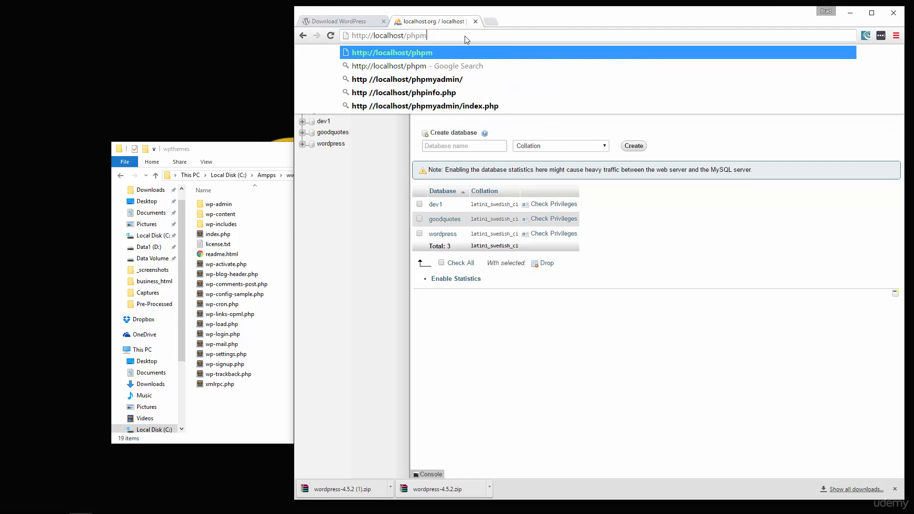
pyautogui.write('yadmin/')
pyautogui.press('Return')
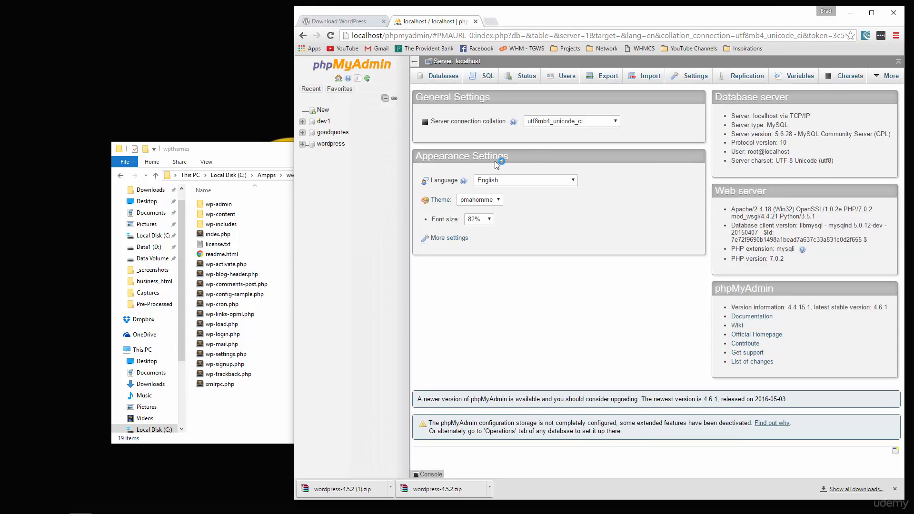
# Step: Create a database named wpthemes under Databases, then return to the wpthemes folder
pyautogui.click(440, 77)
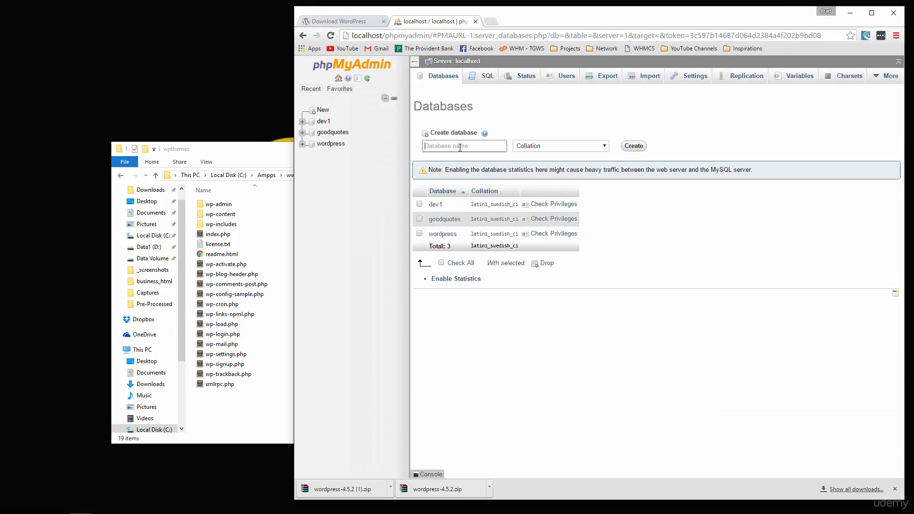
pyautogui.write('wptheme')
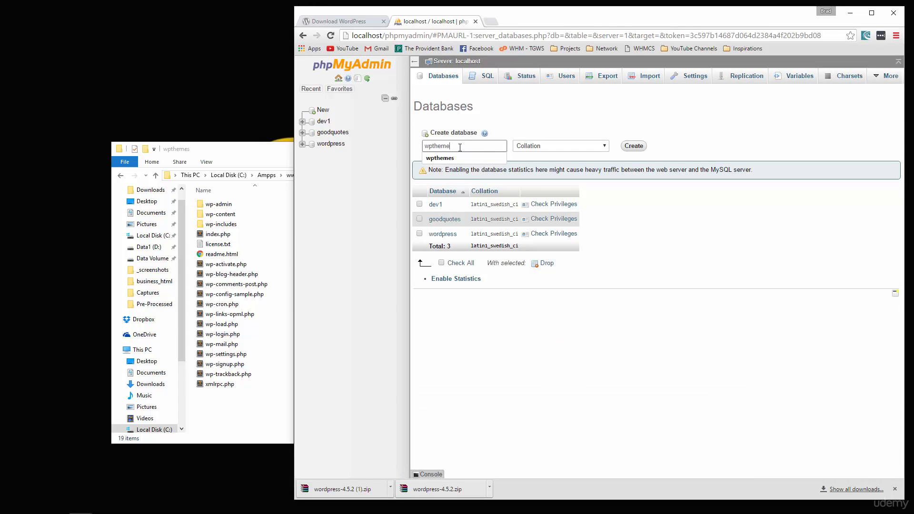
pyautogui.write('s')
pyautogui.click(634, 146)
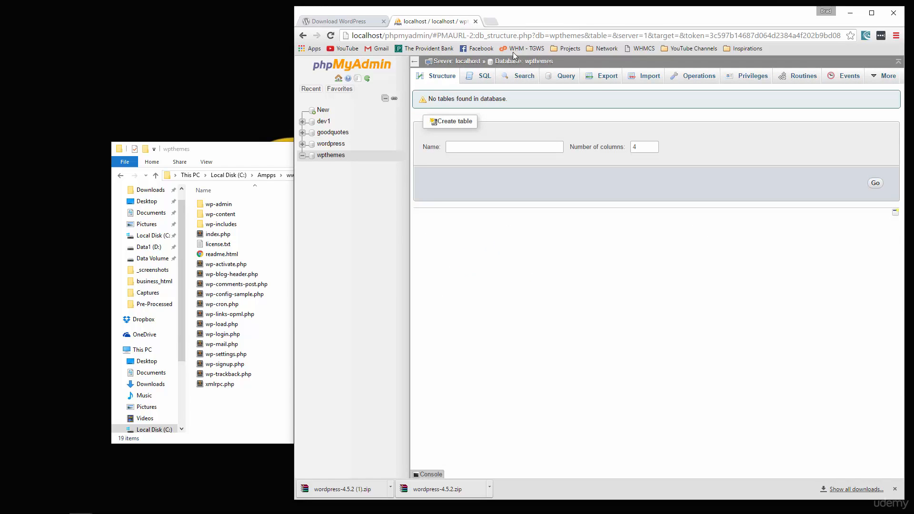
pyautogui.click(256, 151)
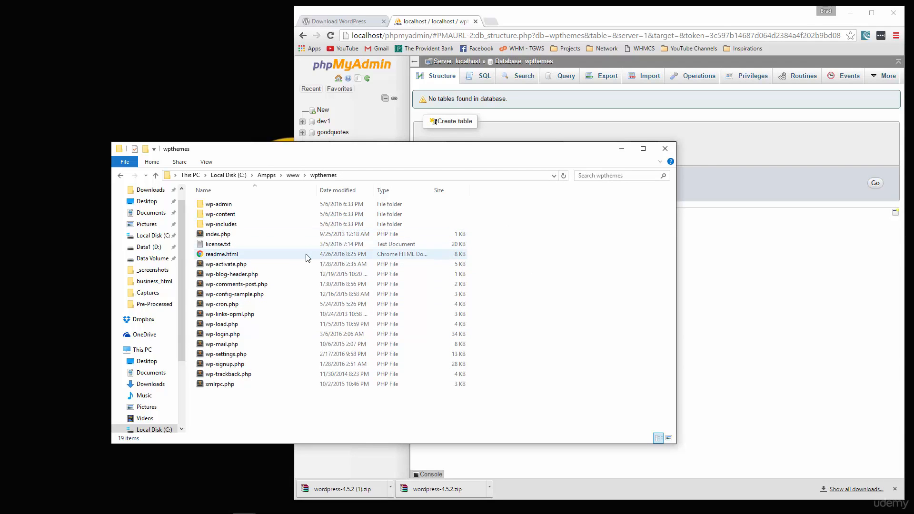
# Step: Rename wp-config-sample.php to wp-config.php and open it in Sublime Text
pyautogui.click(228, 295)
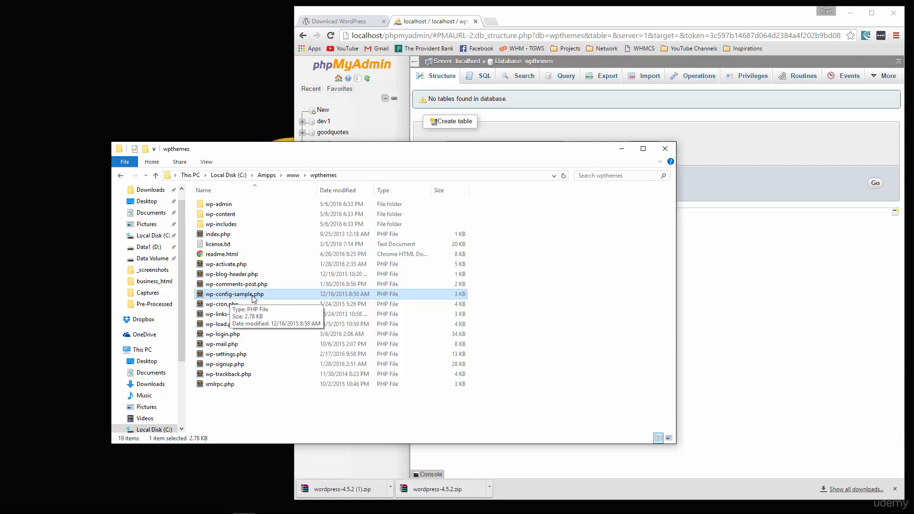
pyautogui.rightClick(237, 296)
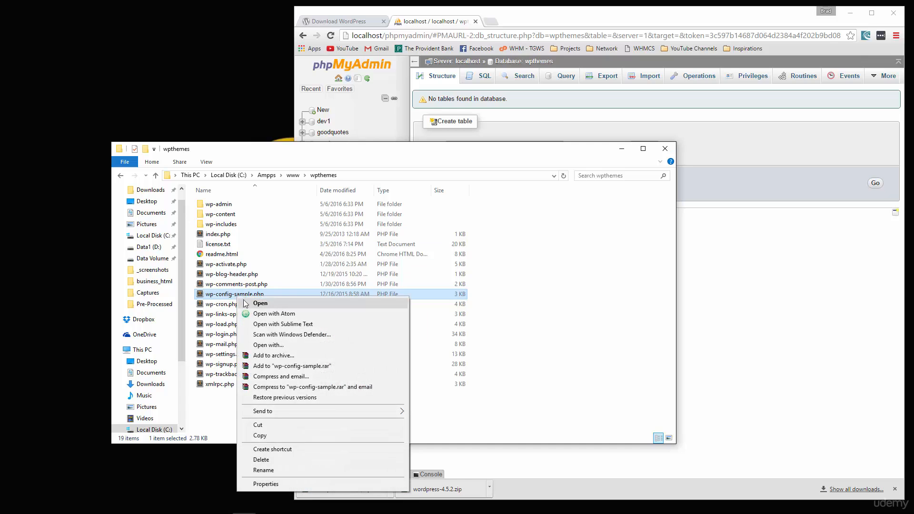
pyautogui.click(264, 471)
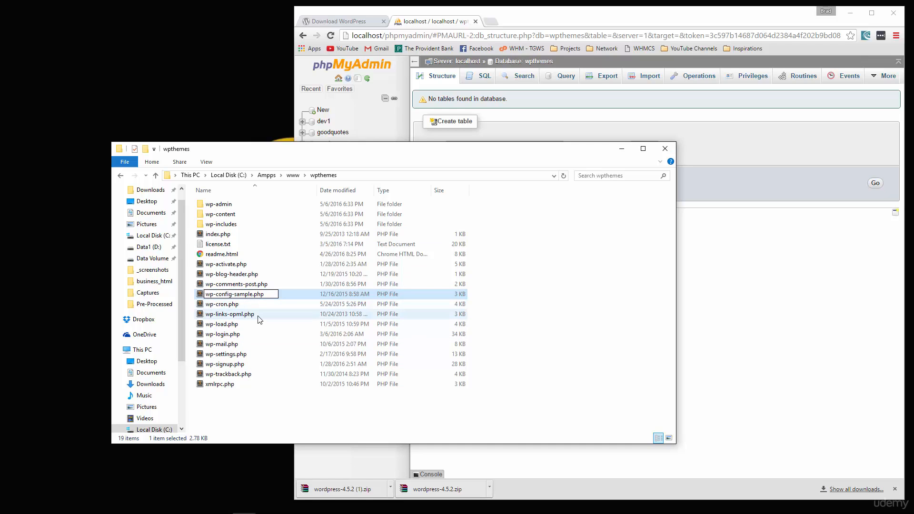
pyautogui.press('BackSpace')
pyautogui.press('BackSpace')
pyautogui.press('BackSpace')
pyautogui.press('BackSpace')
pyautogui.press('BackSpace')
pyautogui.press('BackSpace')
pyautogui.press('BackSpace')
pyautogui.press('Return')
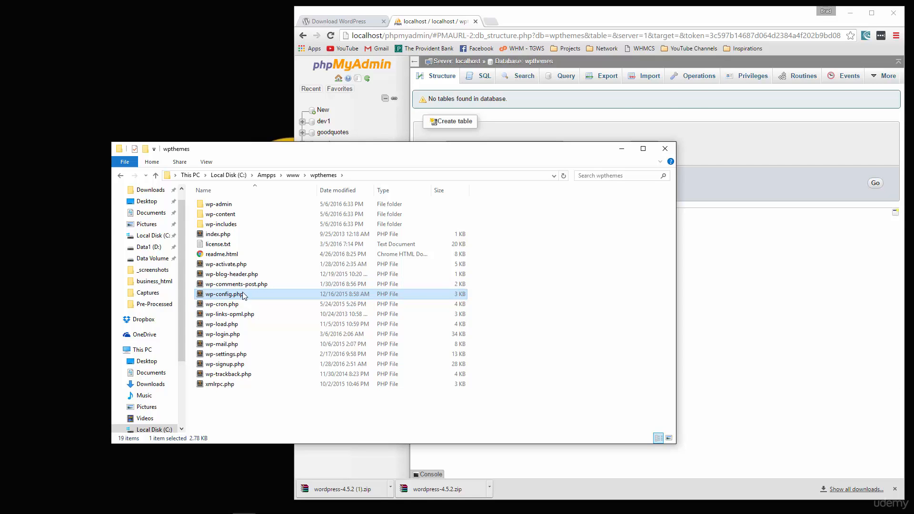
pyautogui.doubleClick(243, 296)
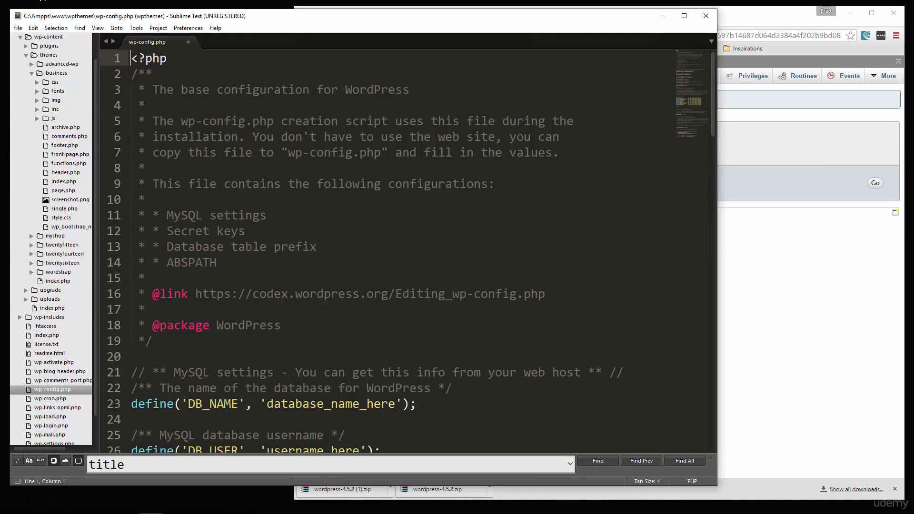
# Step: Replace database_name_here with wpthemes in wp-config.php
pyautogui.click(20, 37)
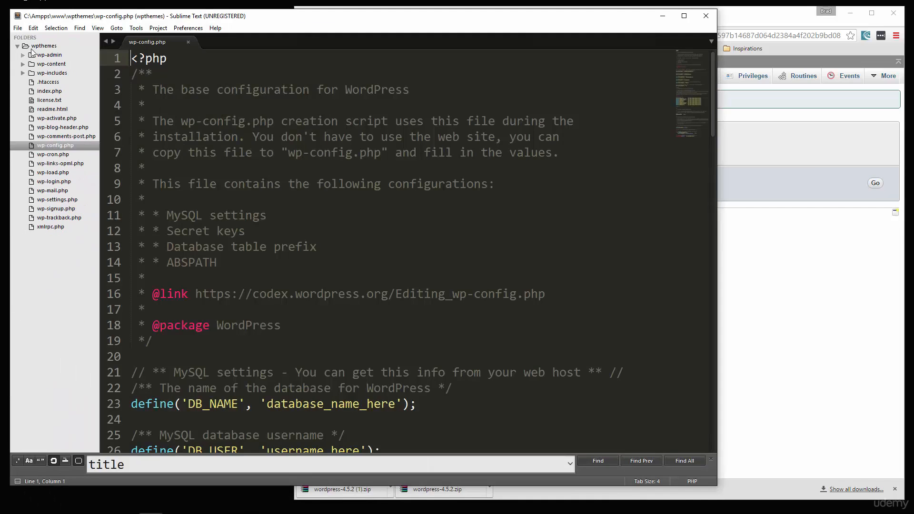
pyautogui.click(17, 46)
pyautogui.click(303, 89)
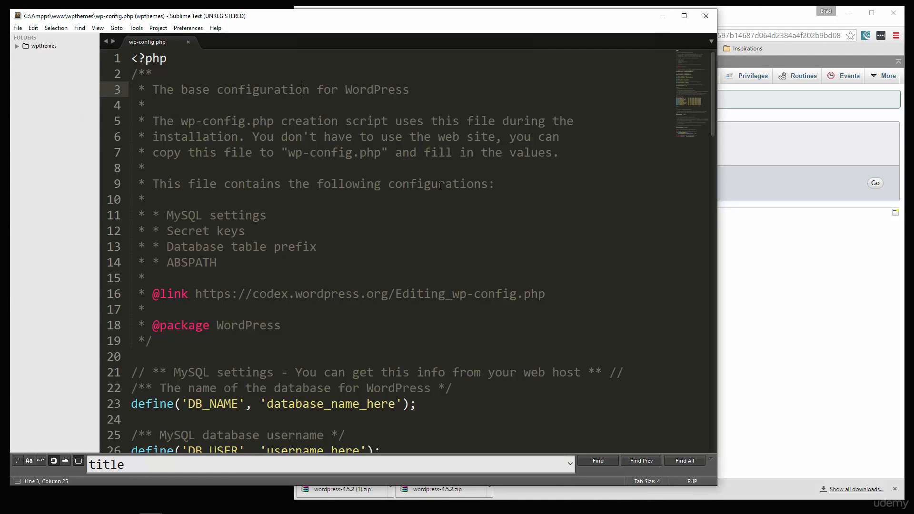
pyautogui.scroll(-6, 445, 189)
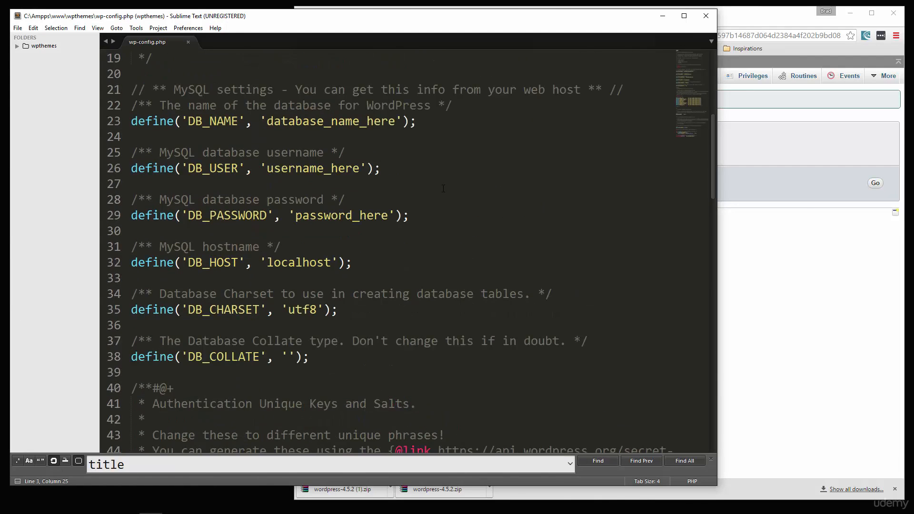
pyautogui.scroll(1, 272, 155)
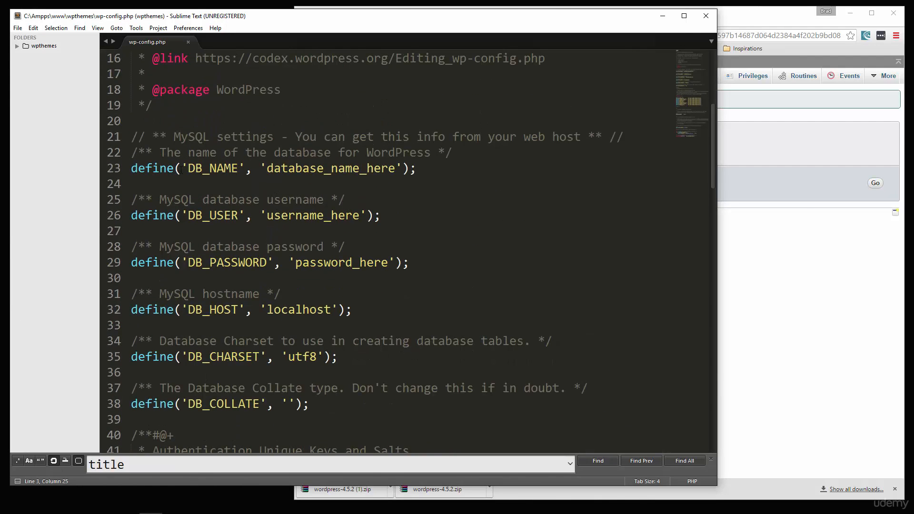
pyautogui.moveTo(188, 168); pyautogui.dragTo(234, 168)
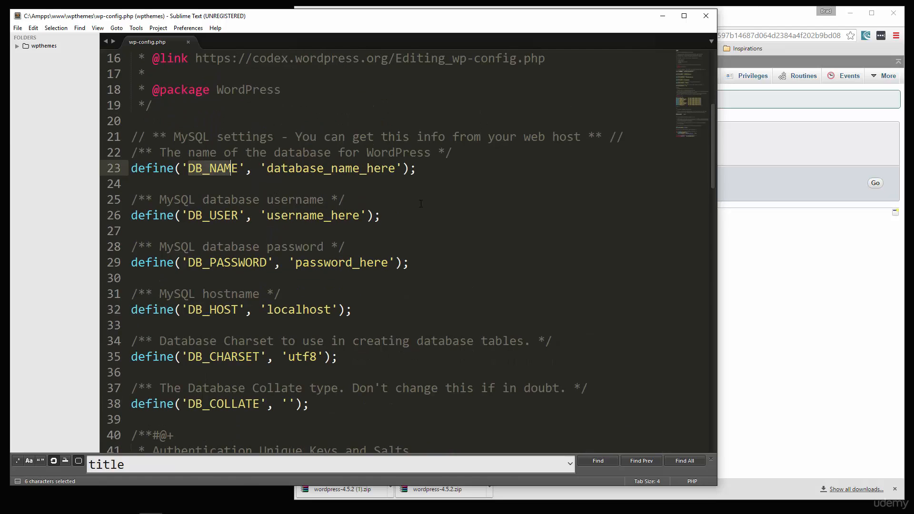
pyautogui.moveTo(399, 169); pyautogui.dragTo(267, 171)
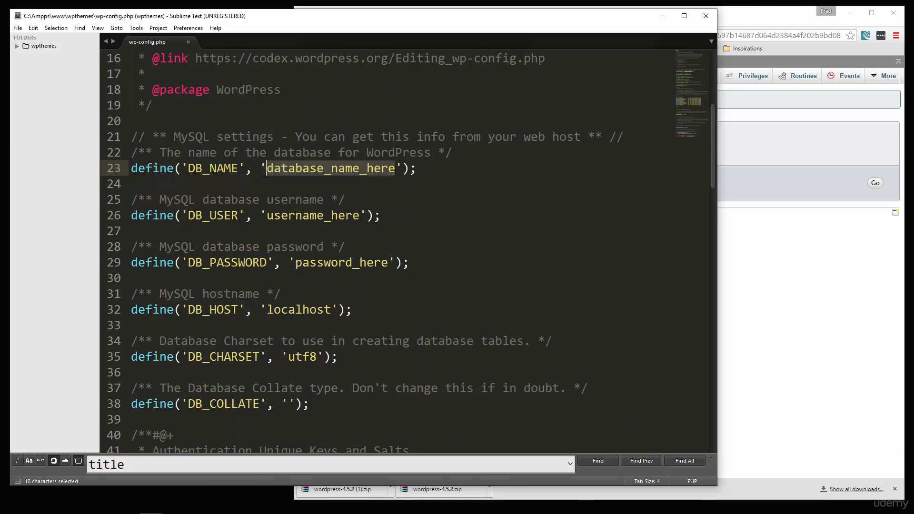
pyautogui.write('wpthemes')
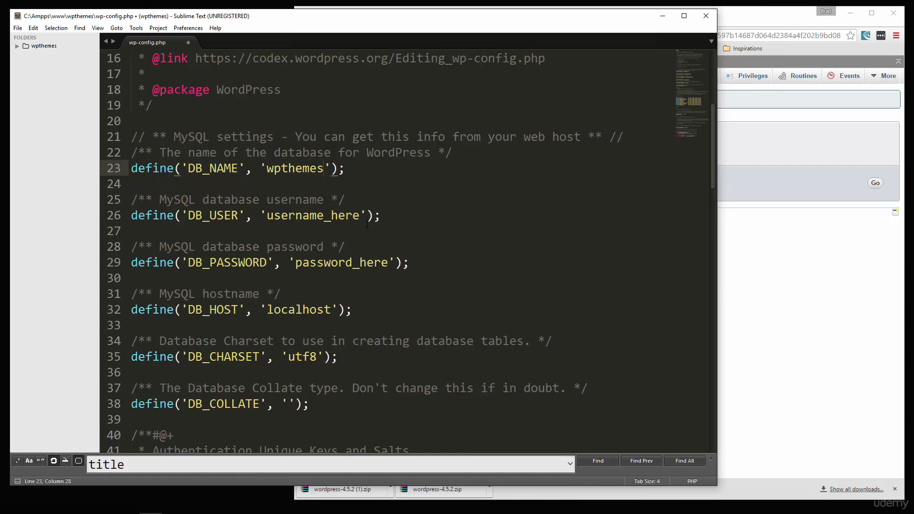
# Step: Set the database user to root, enter the database password, and save wp-config.php
pyautogui.moveTo(361, 215); pyautogui.dragTo(266, 217)
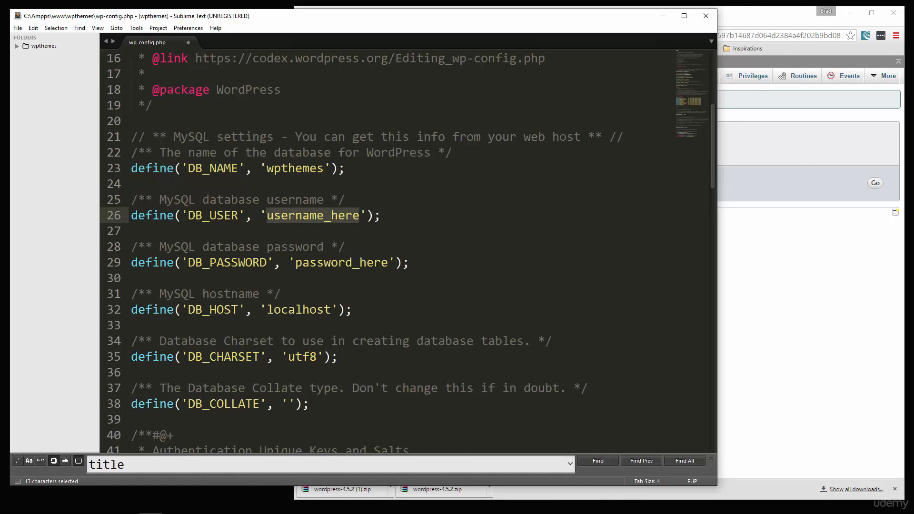
pyautogui.write('root')
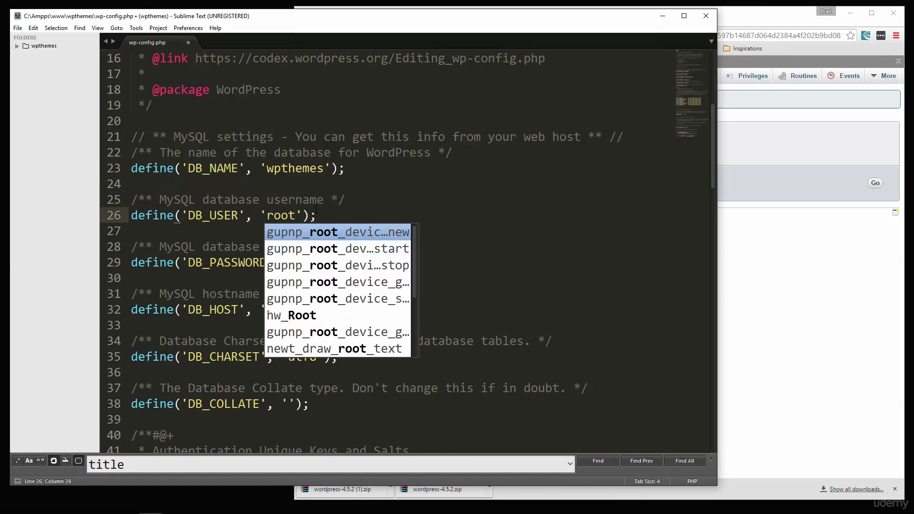
pyautogui.click(316, 211)
pyautogui.moveTo(388, 263); pyautogui.dragTo(296, 264)
pyautogui.write("123456');")
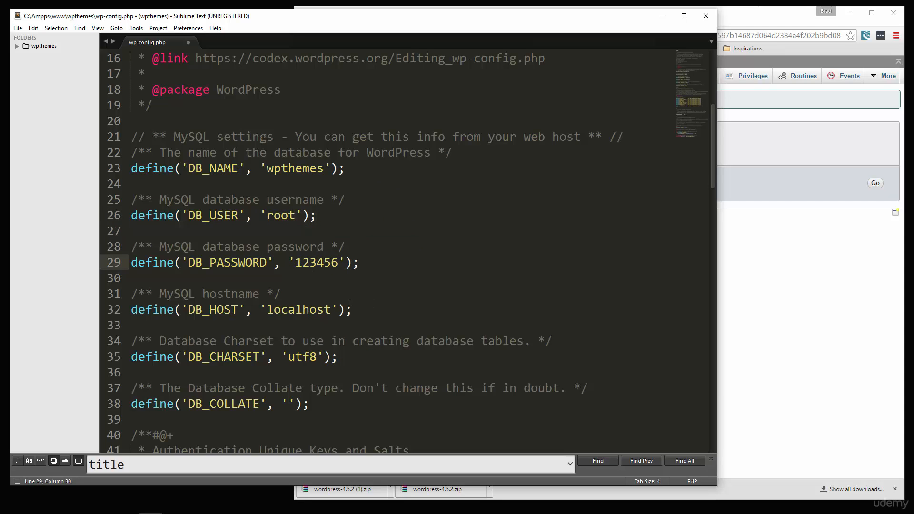
pyautogui.click(350, 305)
pyautogui.scroll(-3, 407, 353)
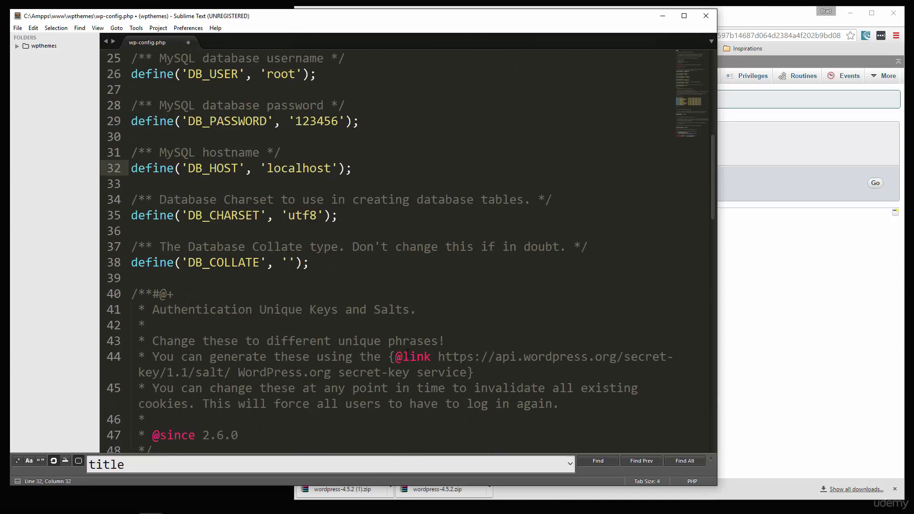
pyautogui.scroll(3, 407, 353)
pyautogui.click(468, 205)
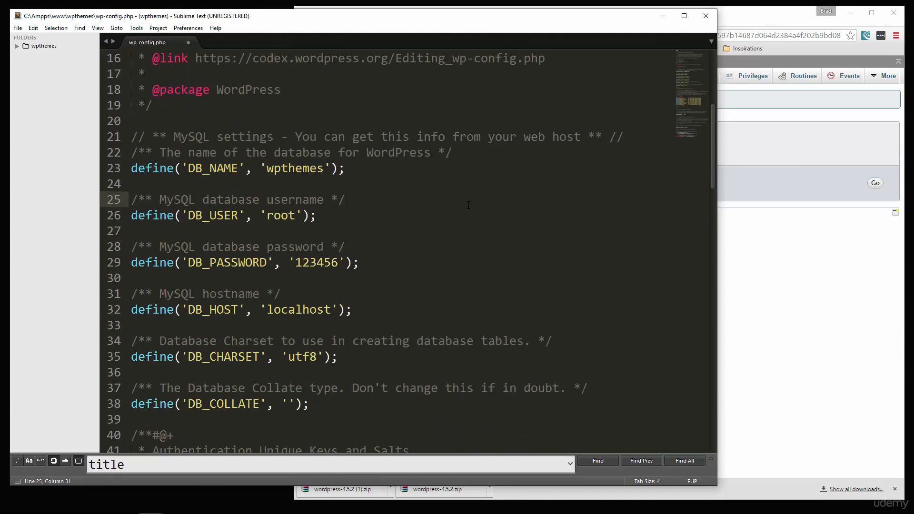
pyautogui.hotkey('ctrl', 's')
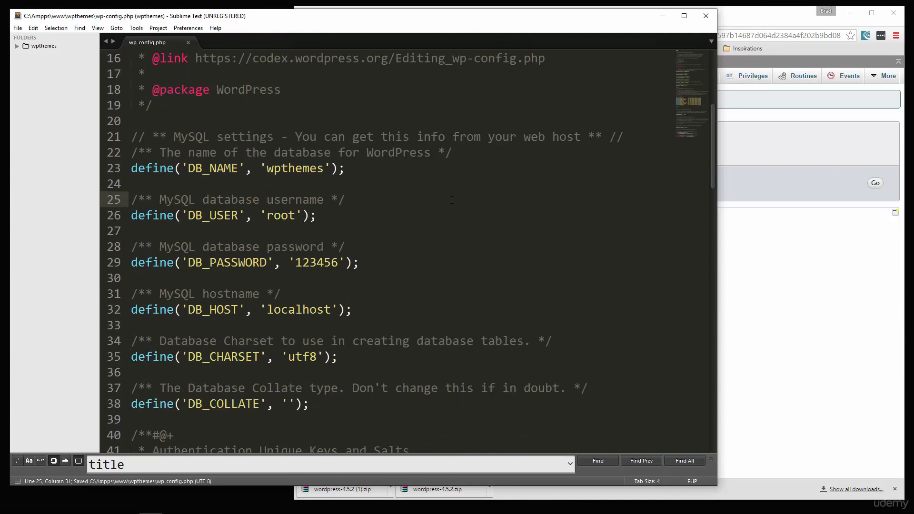
pyautogui.click(841, 276)
pyautogui.click(474, 36)
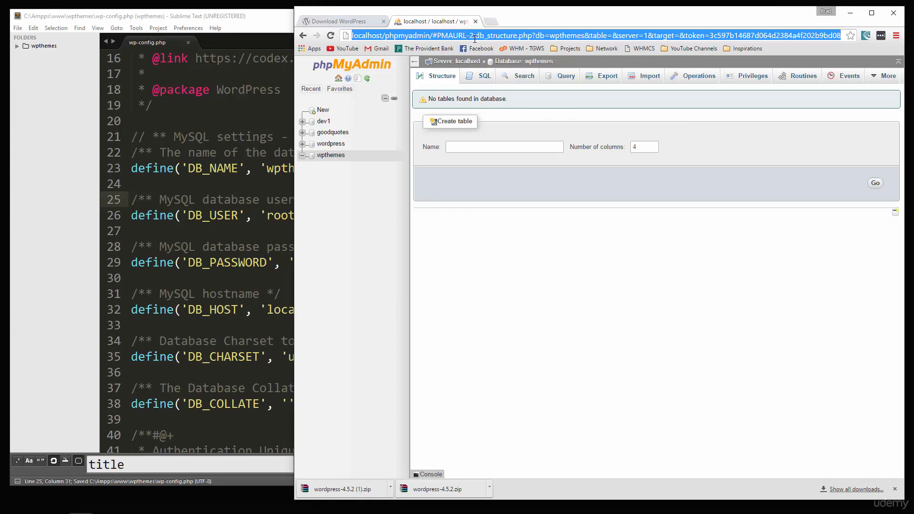
pyautogui.write('http:')
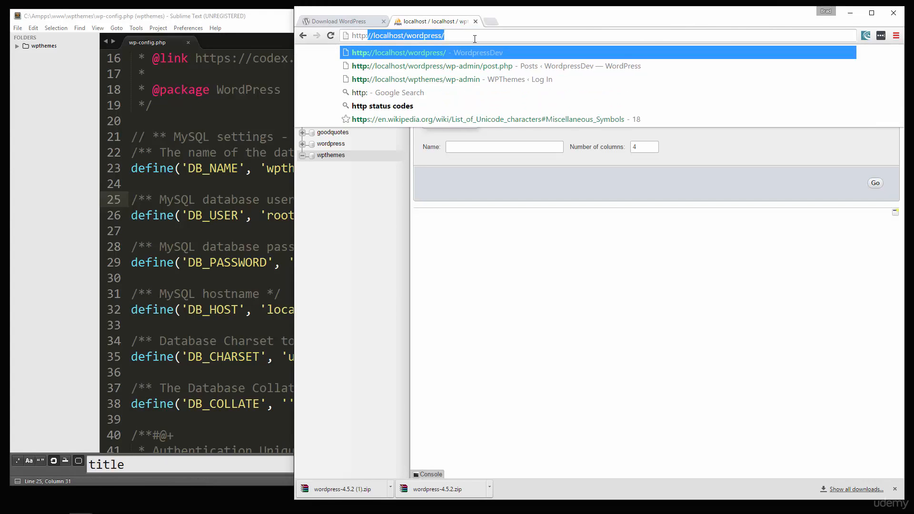
pyautogui.write('//localhost')
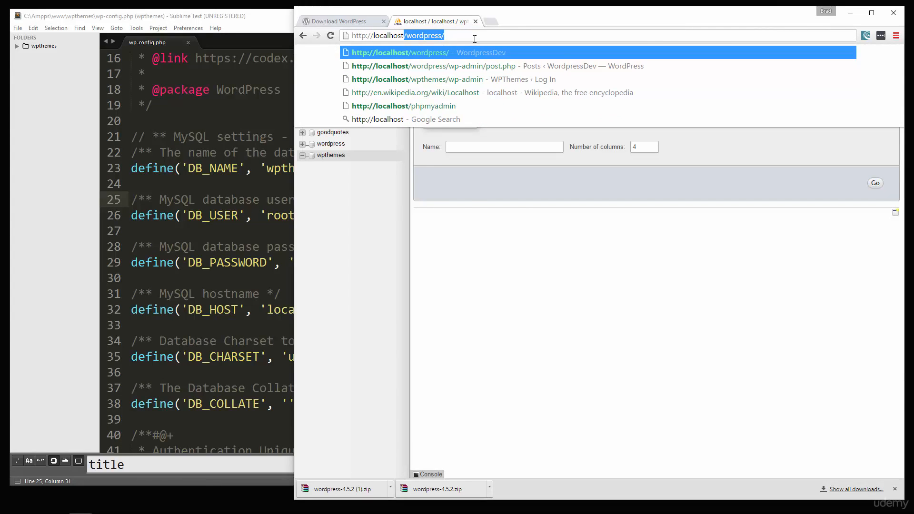
pyautogui.write('/wpthemes')
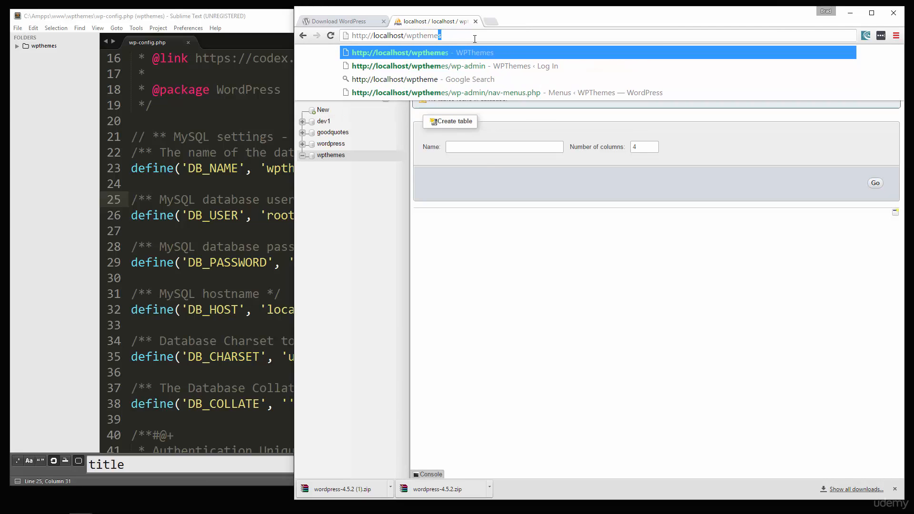
pyautogui.press('Return')
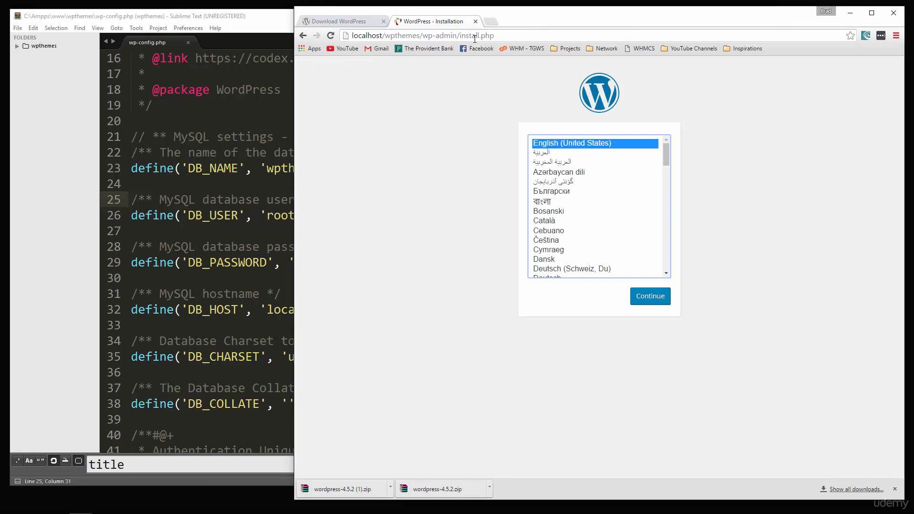
pyautogui.click(640, 299)
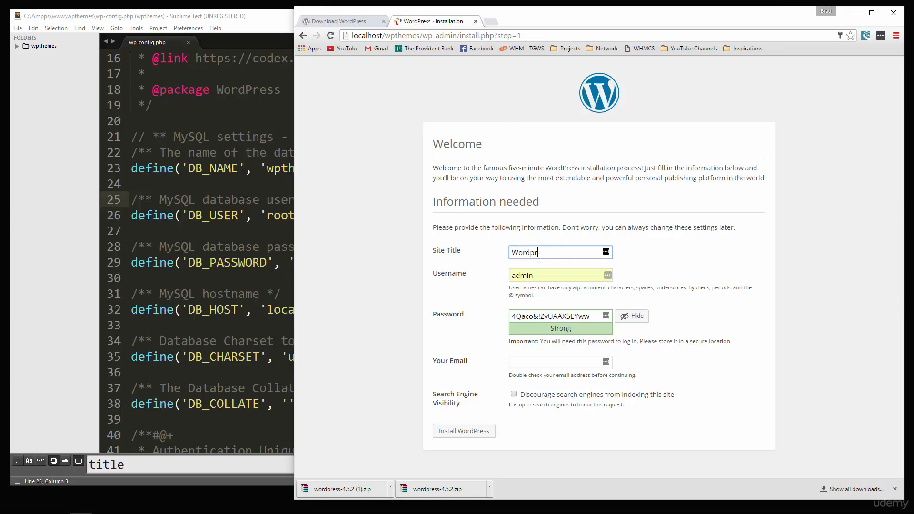
# Step: Enter site title WordpressDEV, an admin username, a weak password and the admin e-mail, then install
pyautogui.press('BackSpace')
pyautogui.write('DEV')
pyautogui.click(564, 275)
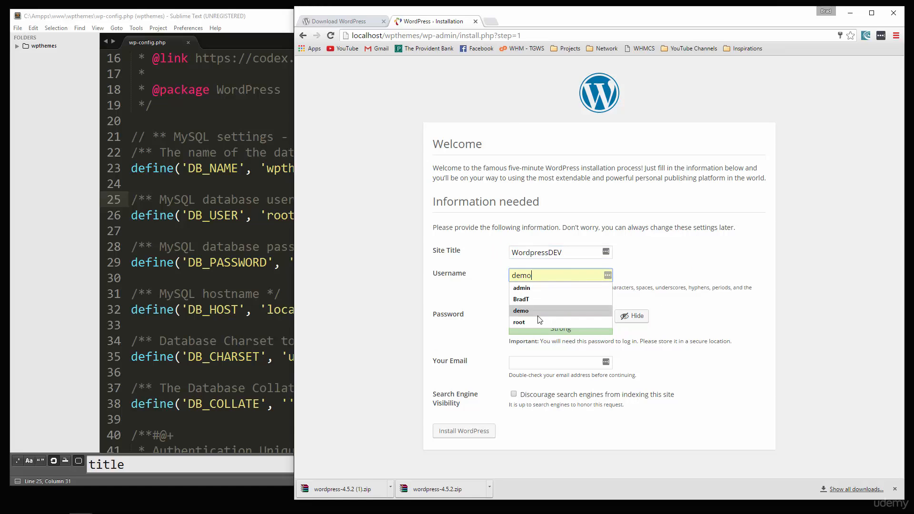
pyautogui.click(709, 364)
pyautogui.tripleClick(566, 316)
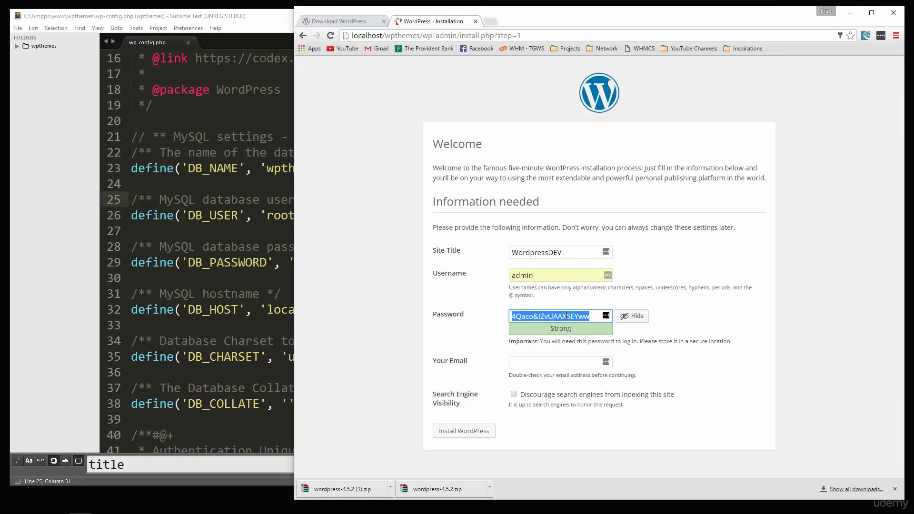
pyautogui.write('123456')
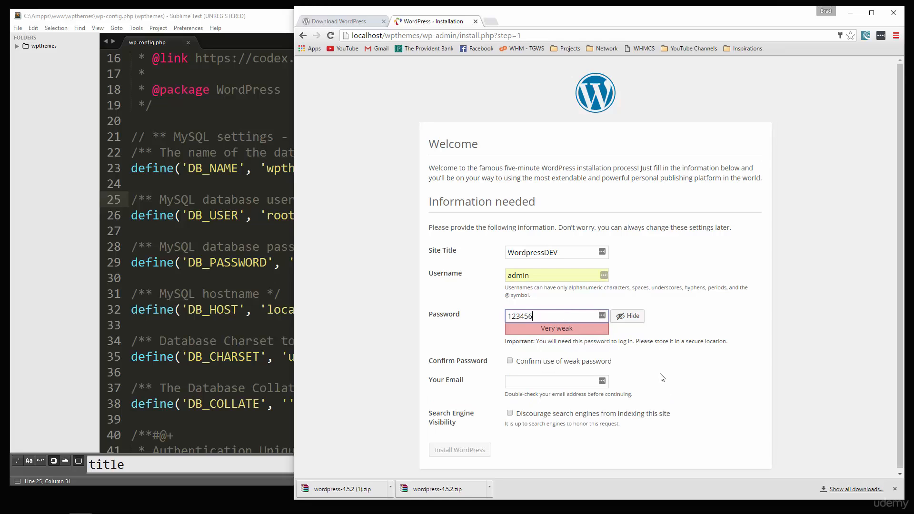
pyautogui.click(510, 361)
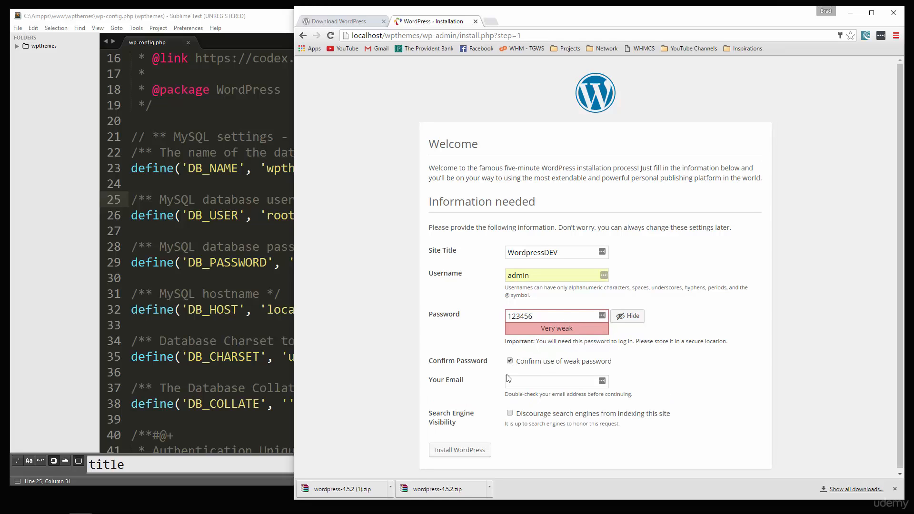
pyautogui.click(527, 384)
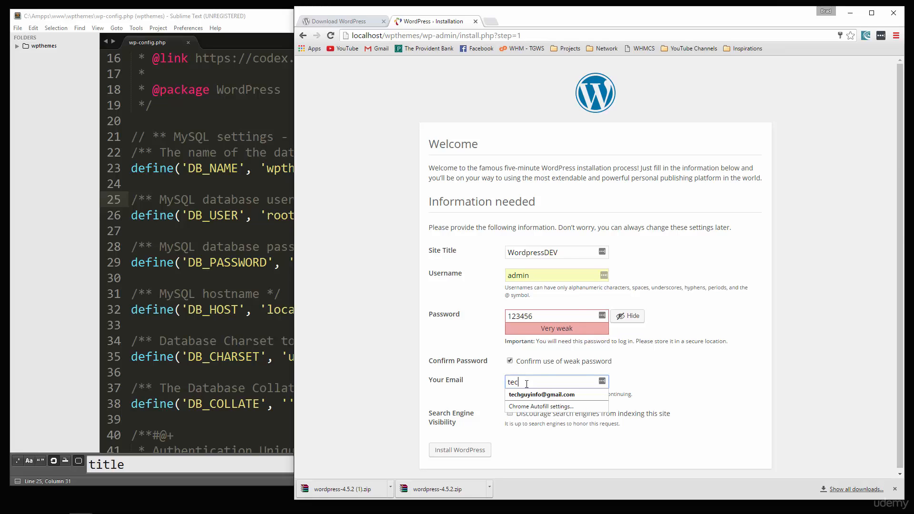
pyautogui.click(628, 471)
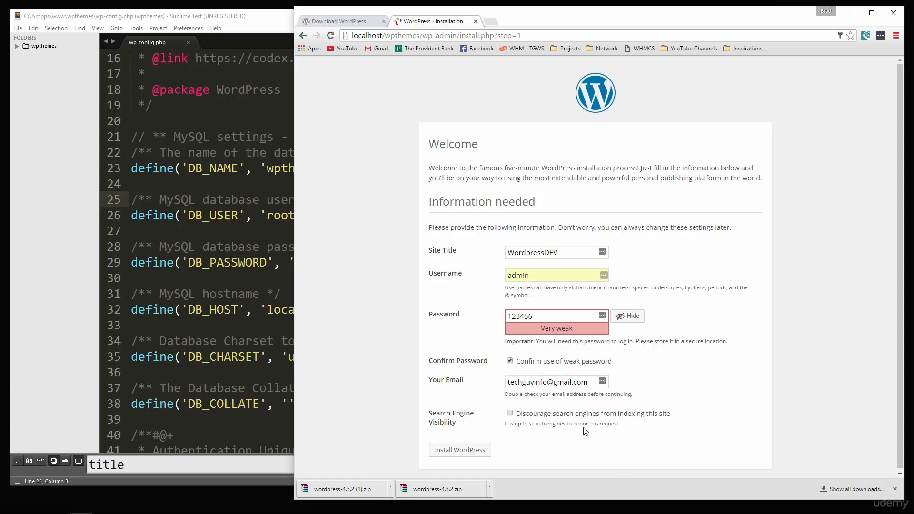
pyautogui.click(467, 450)
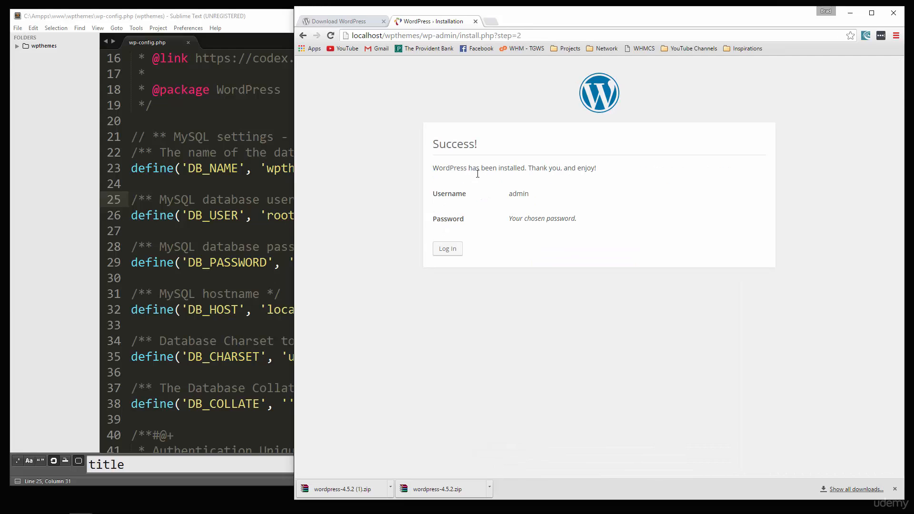
# Step: Log in as admin with the account password and dismiss the save-password prompt
pyautogui.click(443, 250)
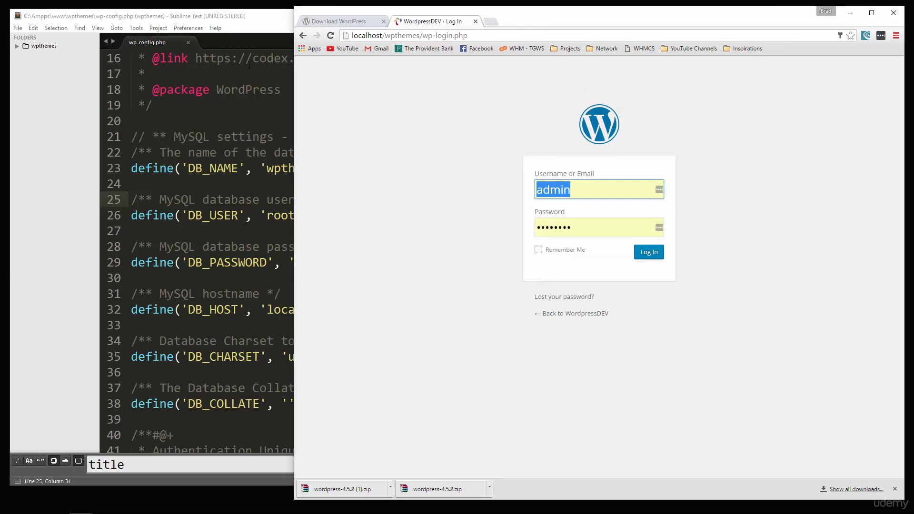
pyautogui.press('Tab')
pyautogui.write('123456')
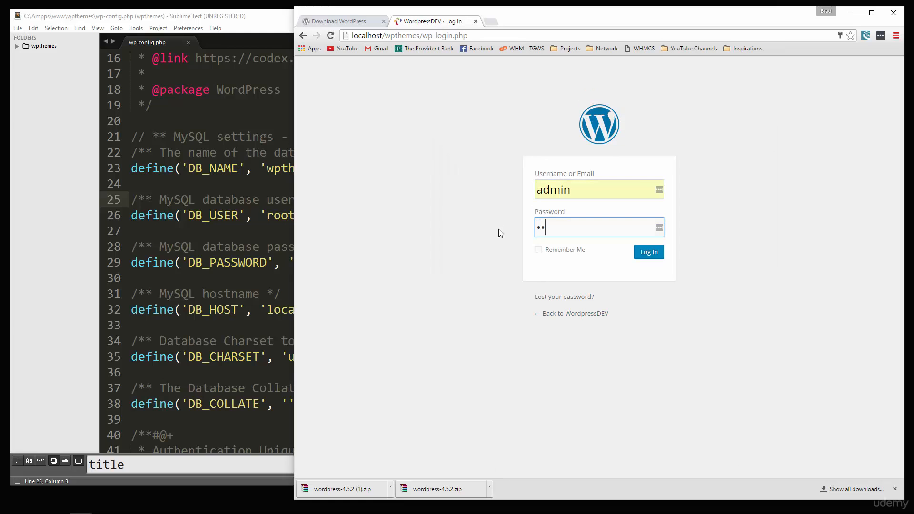
pyautogui.click(653, 253)
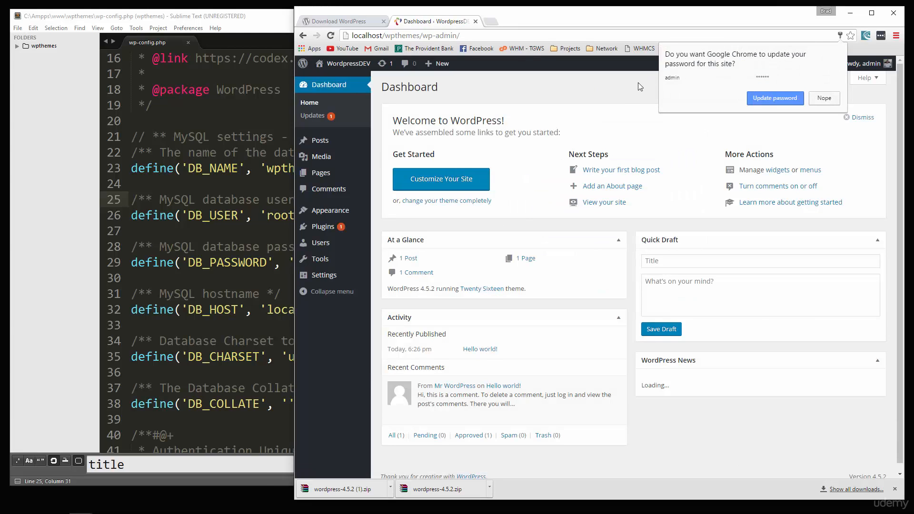
pyautogui.click(639, 84)
# Step: View the site's front page in a new tab, then go back to the Dashboard tab
pyautogui.moveTo(343, 68)
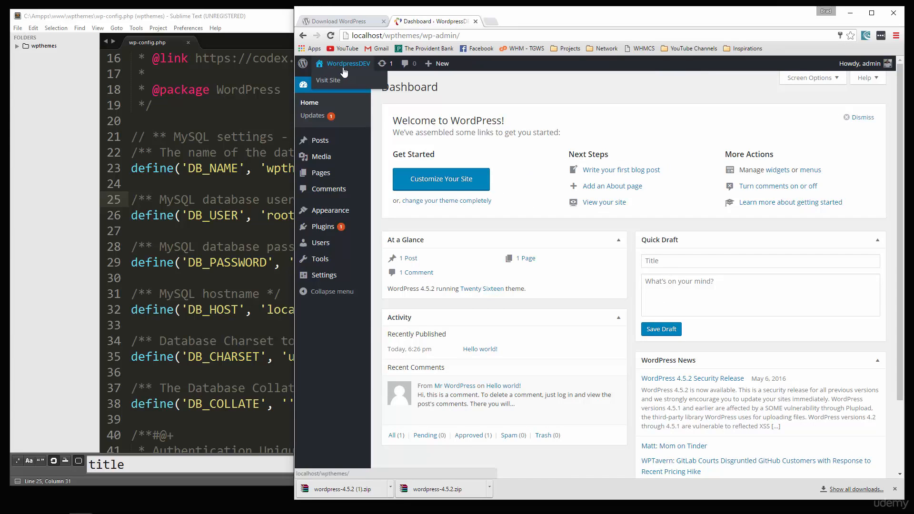
pyautogui.rightClick(343, 85)
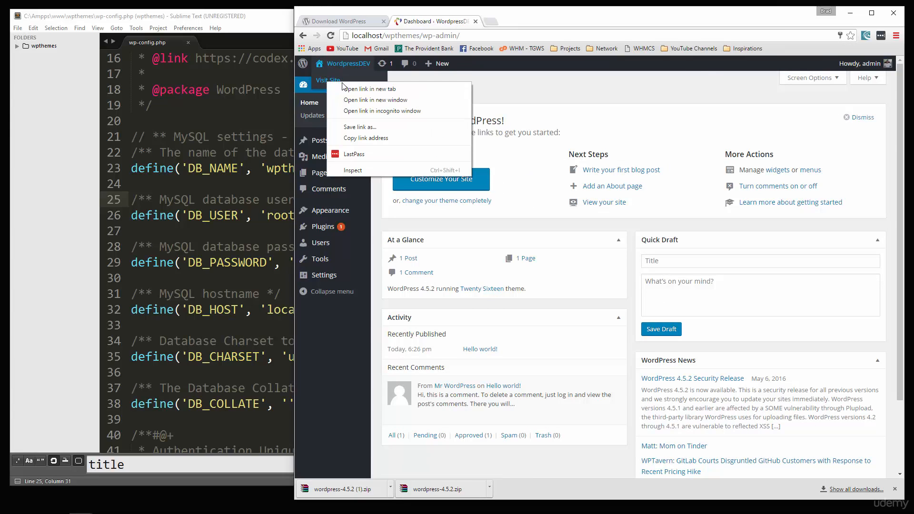
pyautogui.click(344, 88)
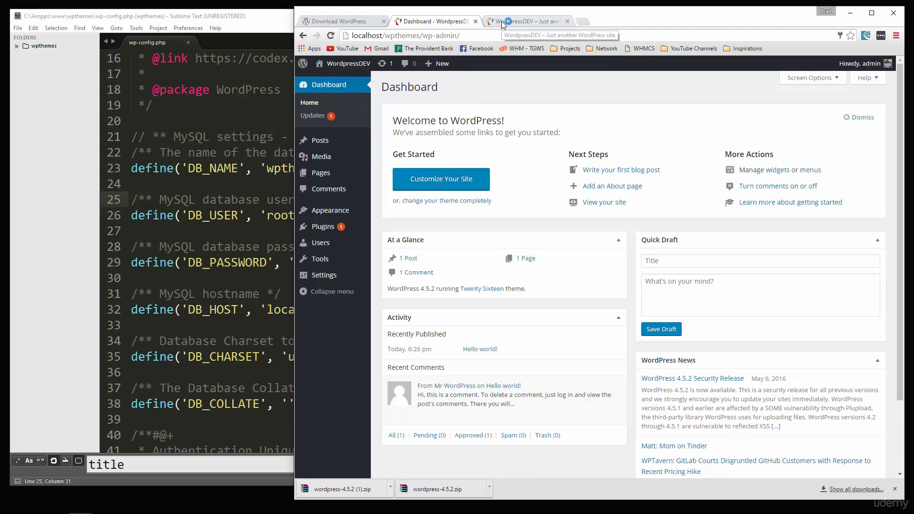
pyautogui.click(502, 24)
pyautogui.scroll(-5, 521, 182)
pyautogui.scroll(5, 529, 186)
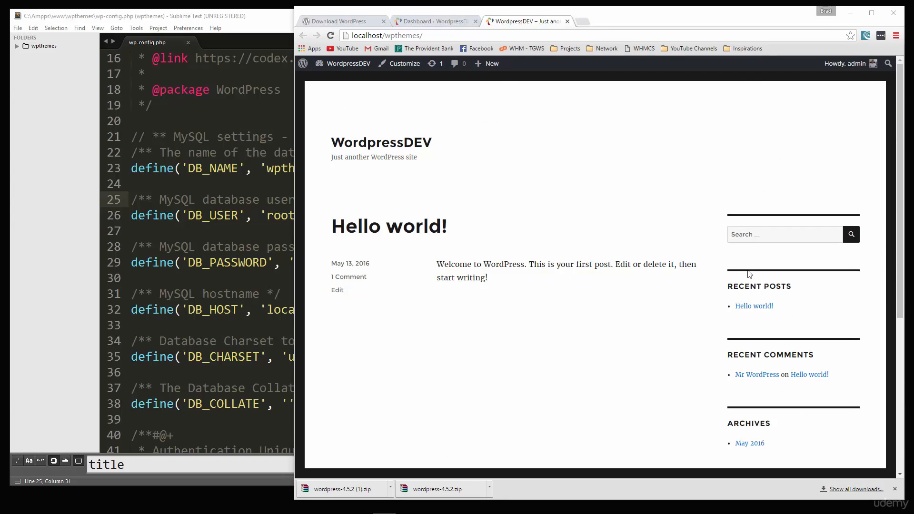
pyautogui.click(423, 19)
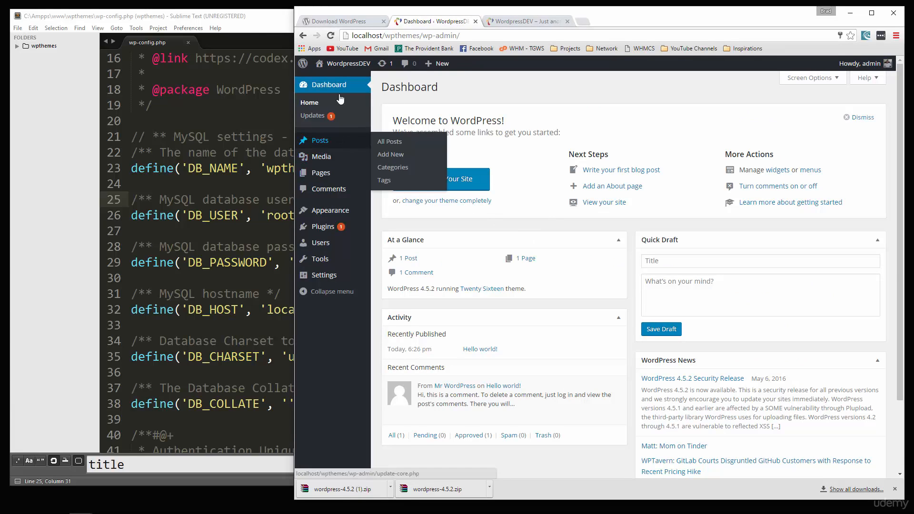
# Step: Browse the Posts, Categories and Pages screens, then open Appearance > Themes
pyautogui.click(318, 141)
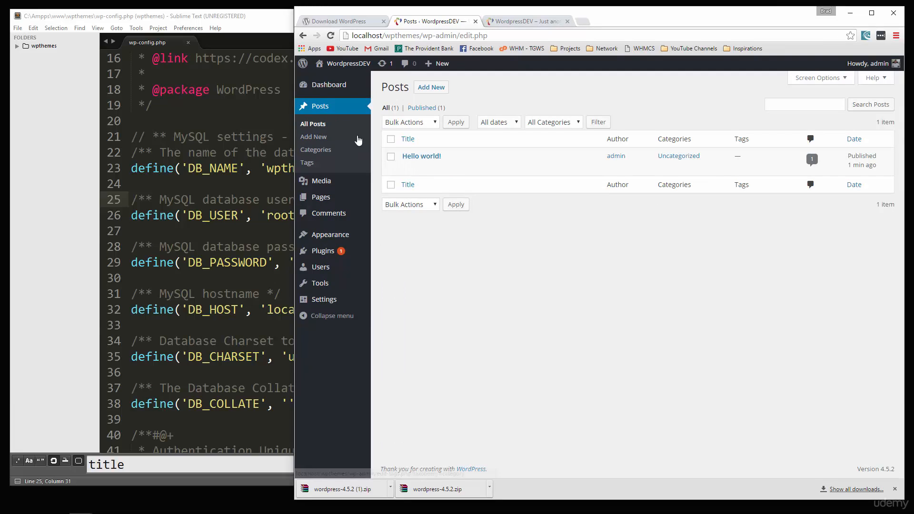
pyautogui.click(316, 150)
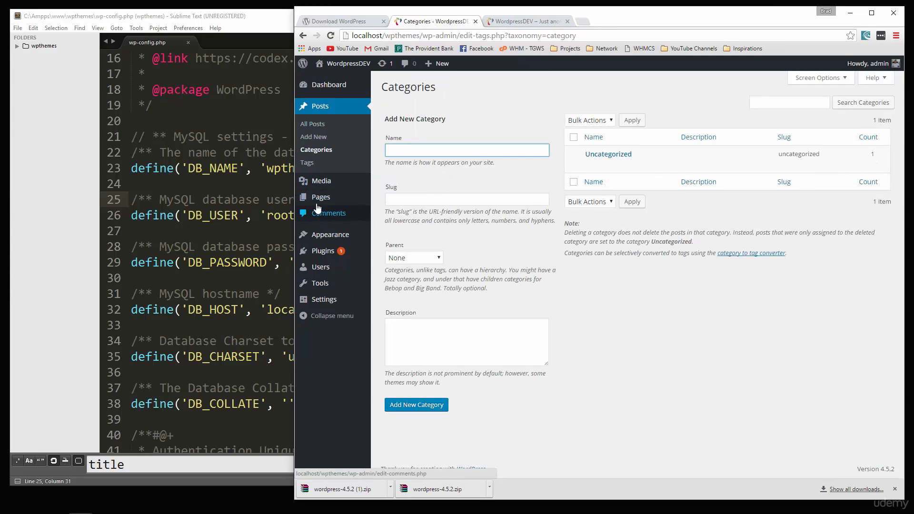
pyautogui.click(359, 198)
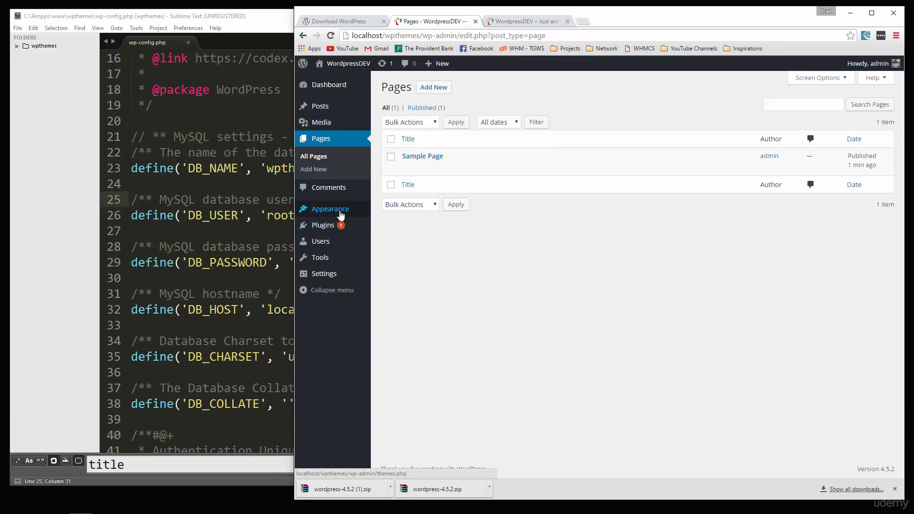
pyautogui.moveTo(342, 211)
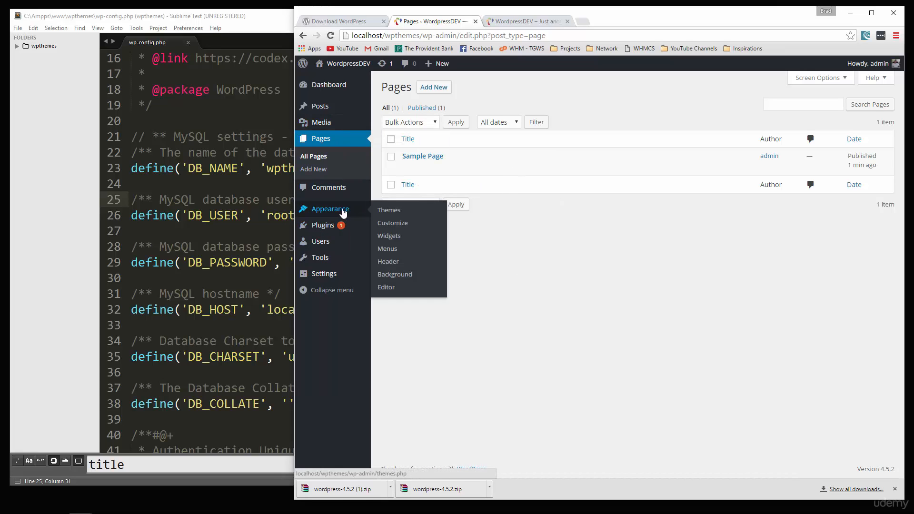
pyautogui.click(393, 212)
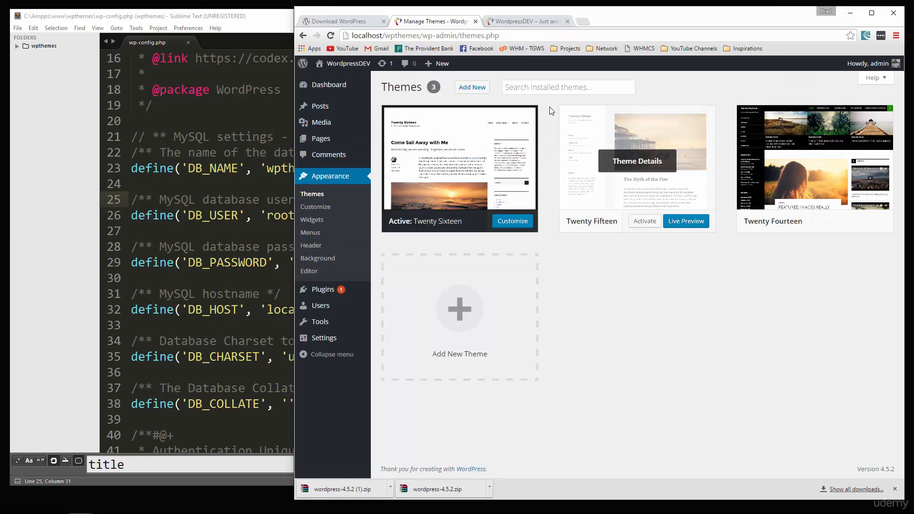